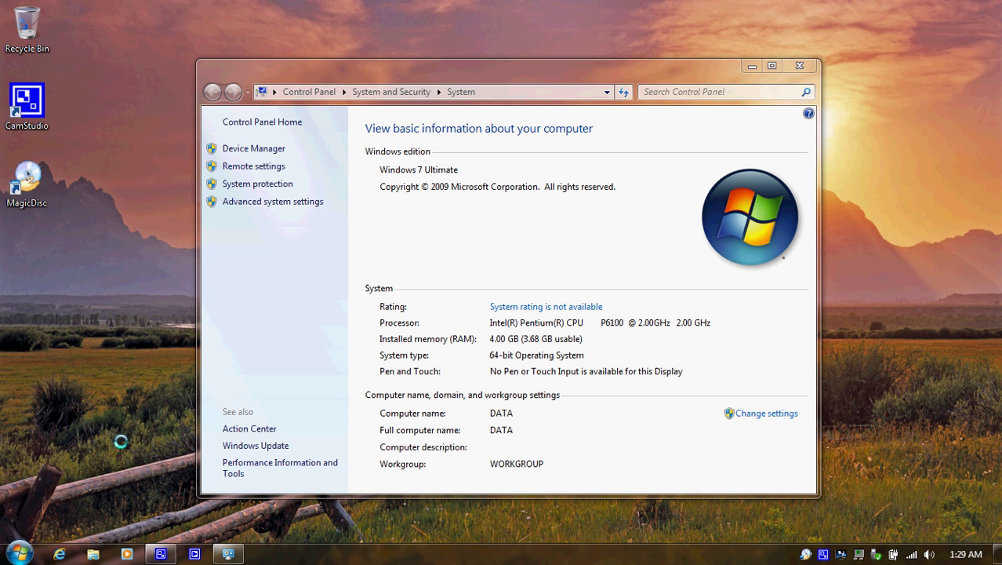
Open Windows Update in Control Panel
{"action": "key", "text": "super"}
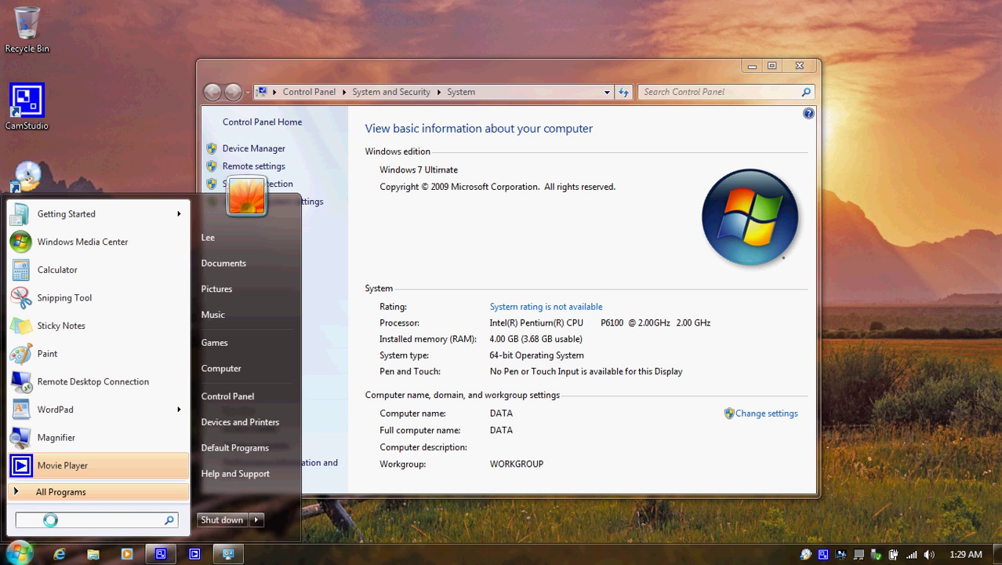
{"action": "left_click", "coordinate": [70, 233]}
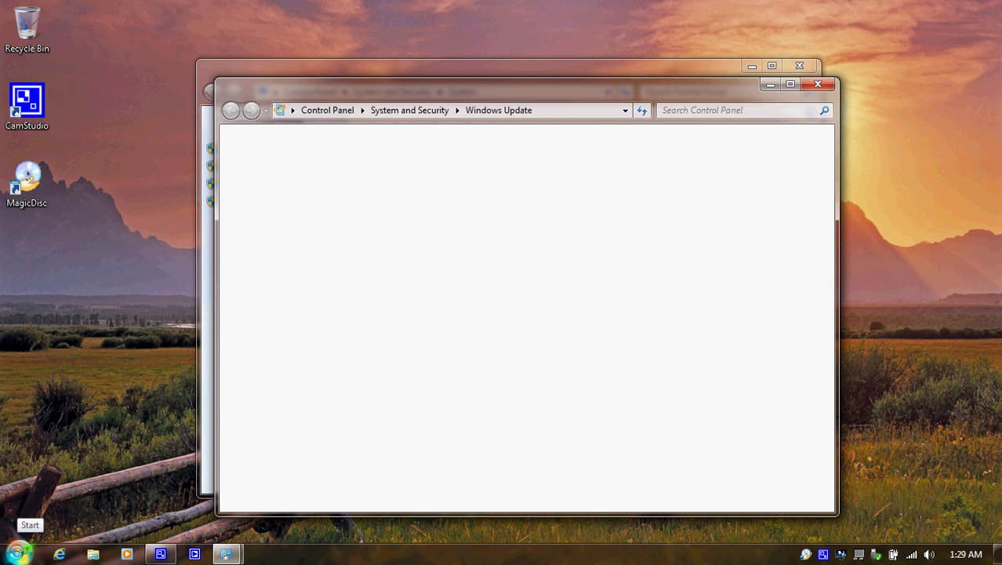
Search the computer for "windows live" and open the online page for getting Windows Live Essentials
{"action": "left_click", "coordinate": [17, 553]}
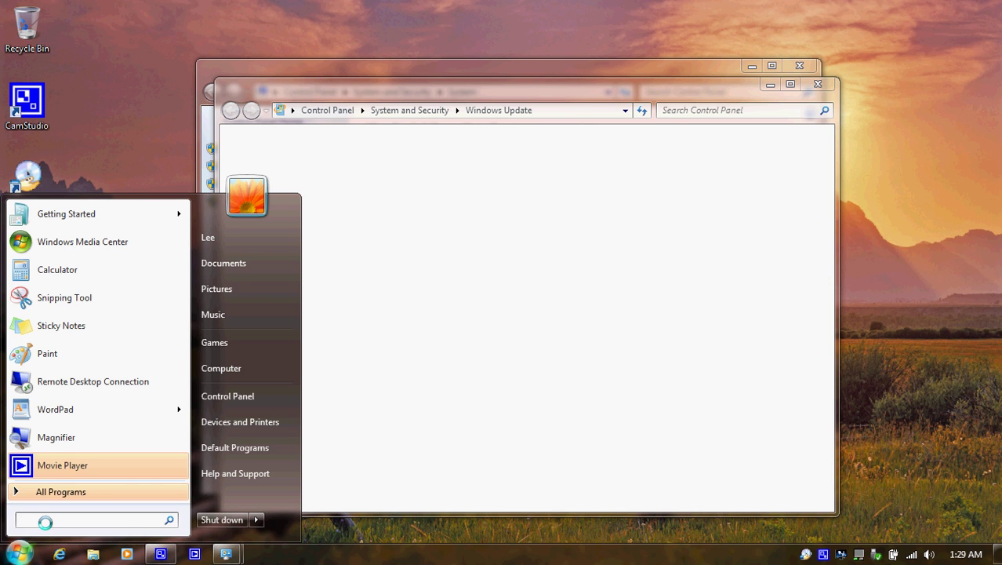
{"action": "type", "text": "win"}
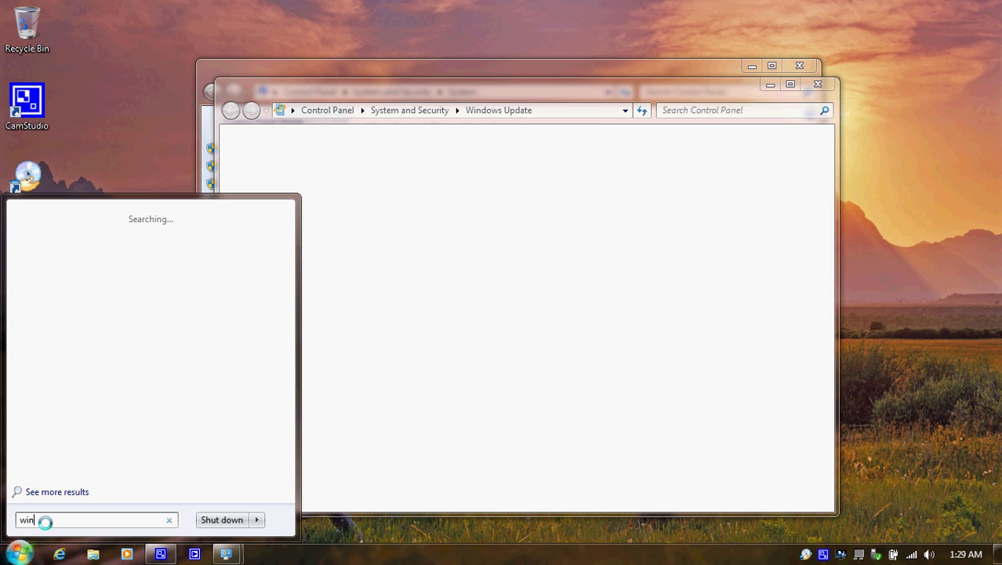
{"action": "type", "text": "dows live"}
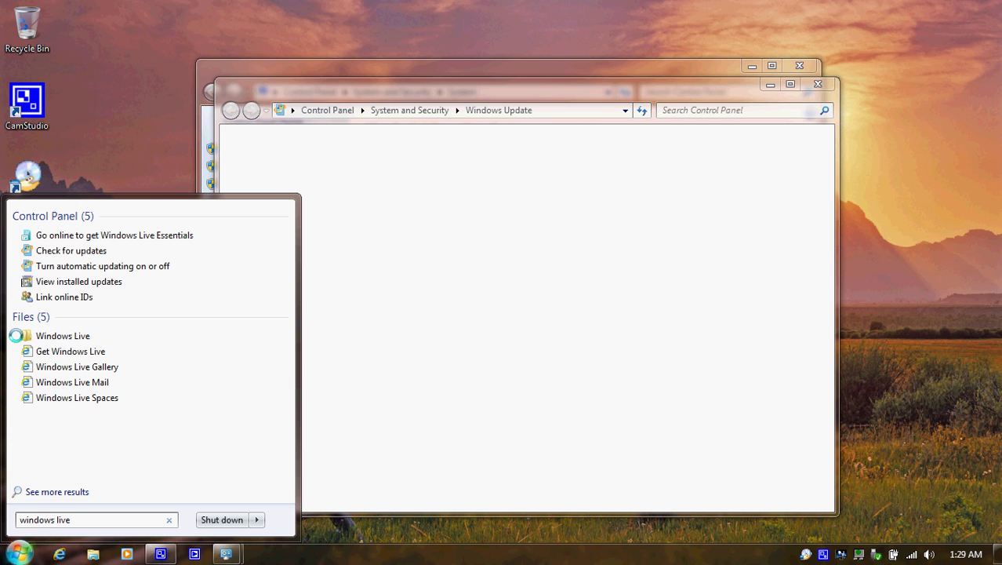
{"action": "left_click", "coordinate": [16, 335]}
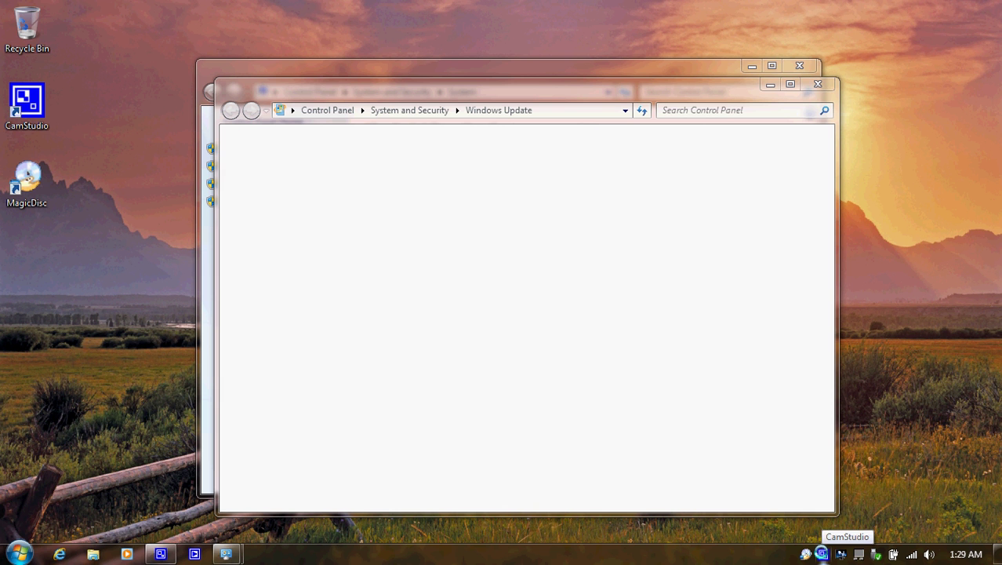
{"action": "right_click", "coordinate": [821, 553]}
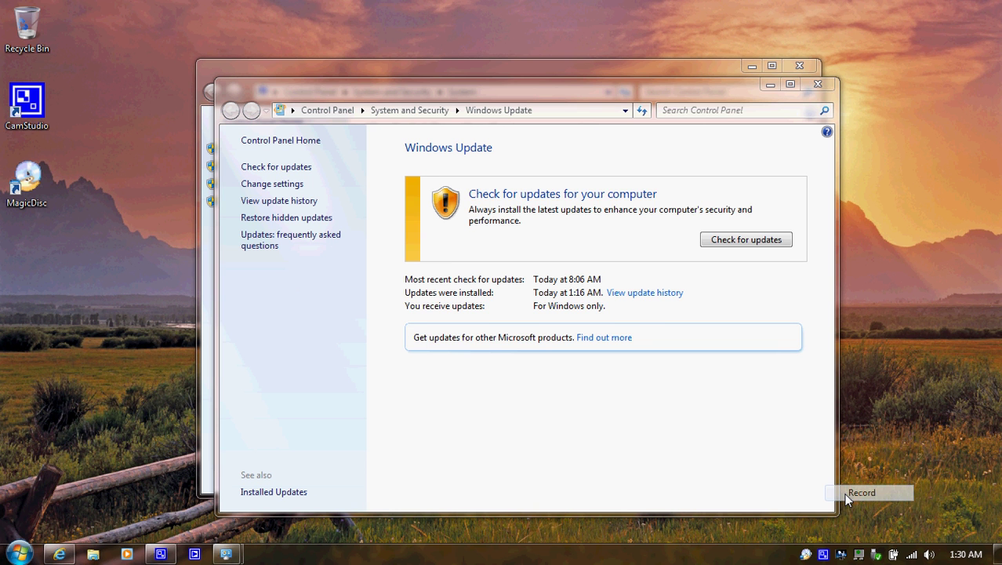
{"action": "left_click", "coordinate": [860, 492]}
Check for Windows updates, review the update history down to its oldest entries, and close the Control Panel windows
{"action": "left_click", "coordinate": [783, 243]}
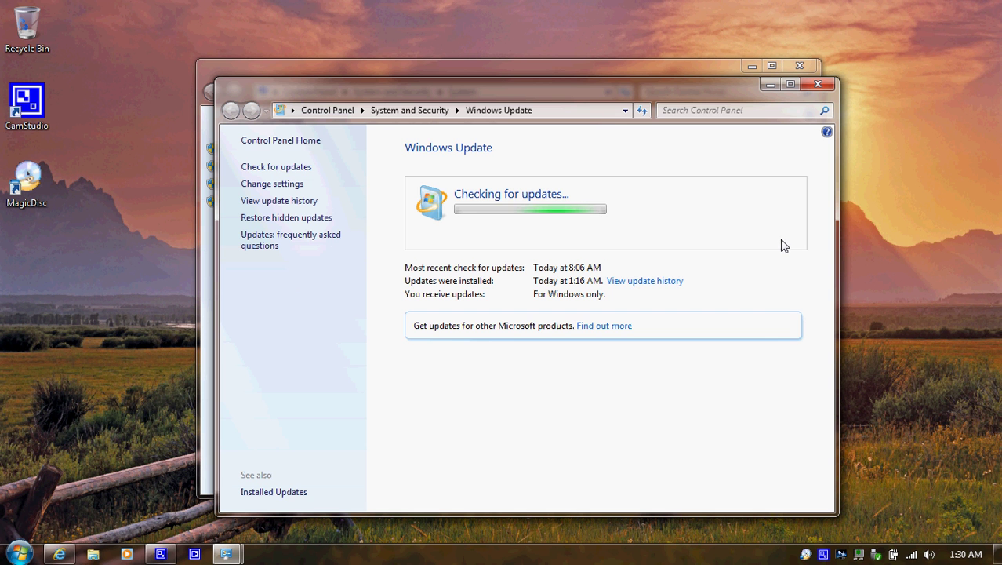
{"action": "left_click", "coordinate": [656, 282]}
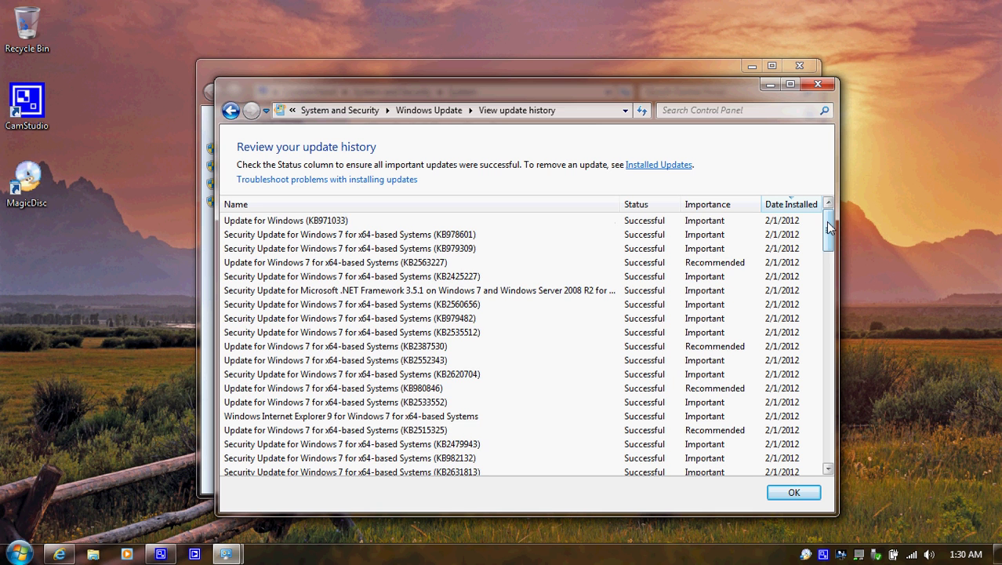
{"action": "left_click_drag", "start_coordinate": [829, 227], "coordinate": [831, 444]}
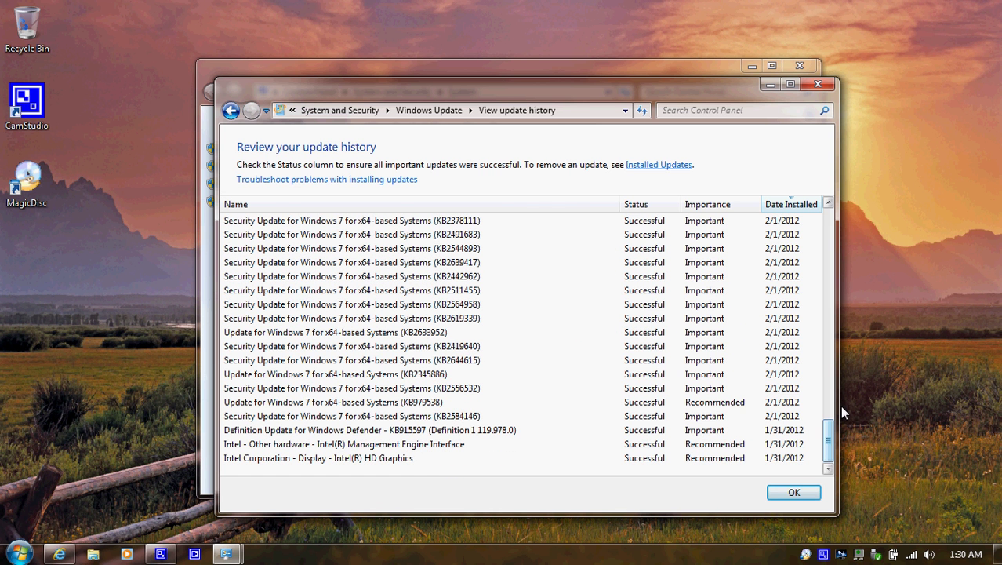
{"action": "left_click", "coordinate": [827, 80]}
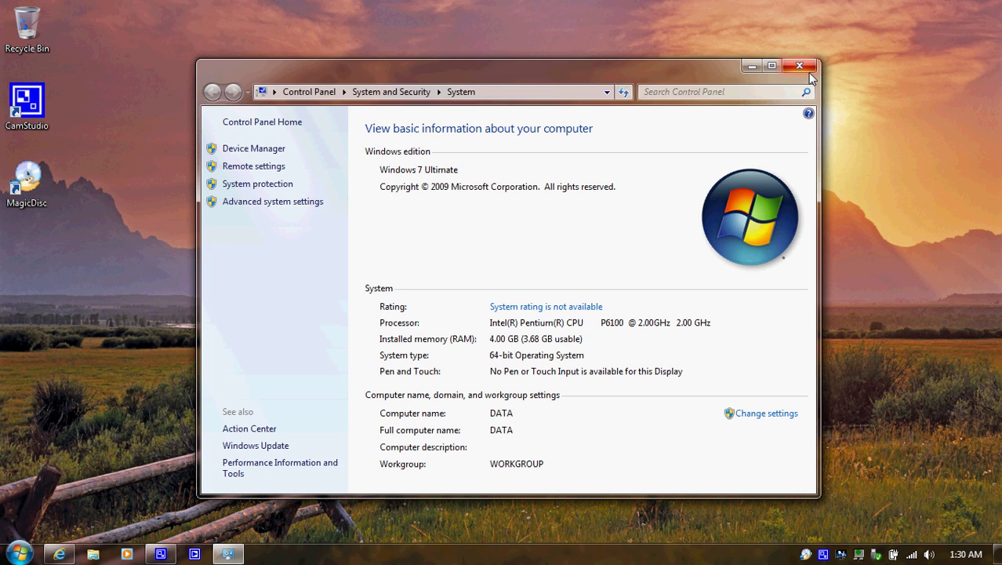
{"action": "left_click", "coordinate": [811, 71]}
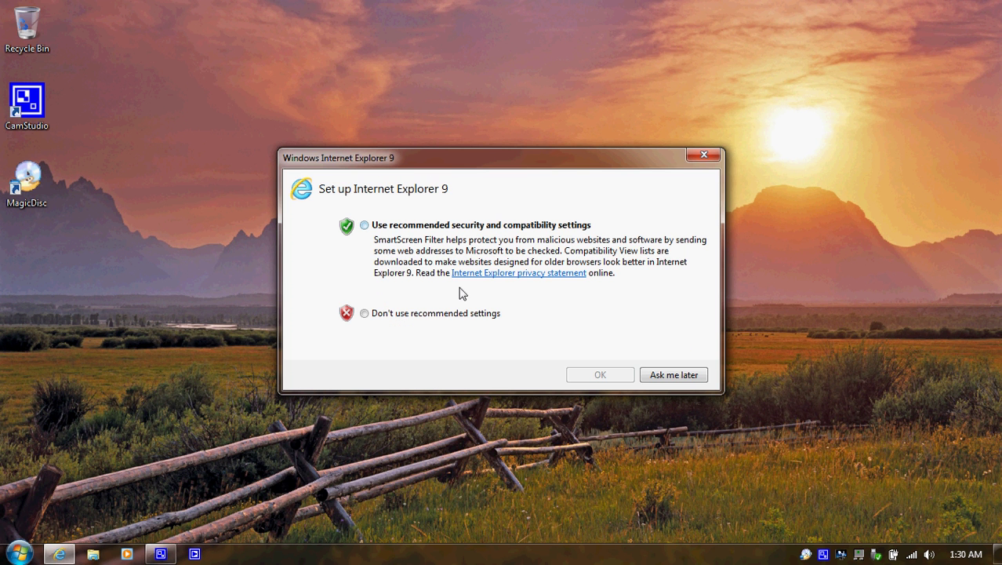
Set up Internet Explorer 9 without the recommended settings and bring the Windows Live Essentials page to the front
{"action": "left_click", "coordinate": [365, 313]}
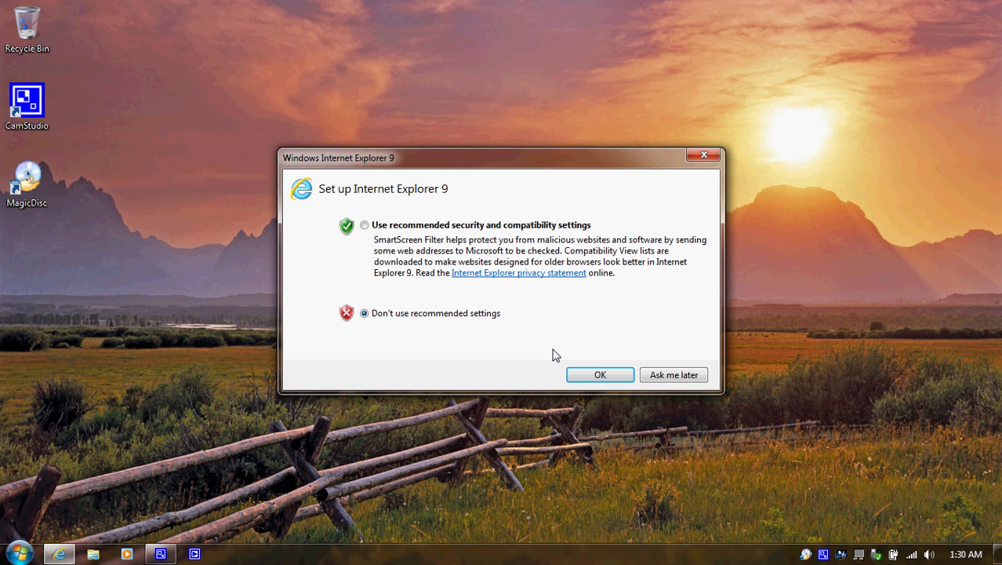
{"action": "left_click", "coordinate": [599, 375]}
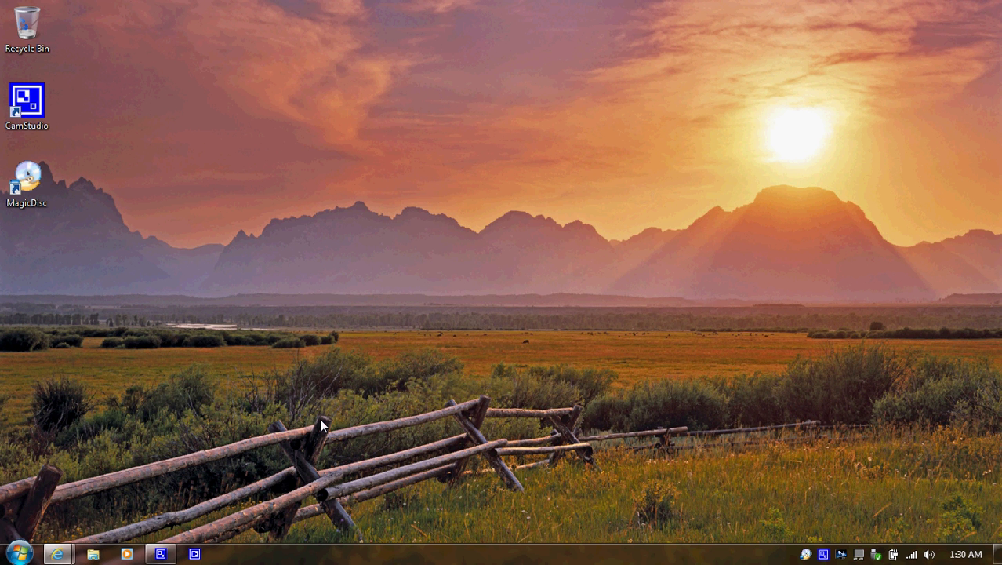
{"action": "left_click", "coordinate": [62, 556]}
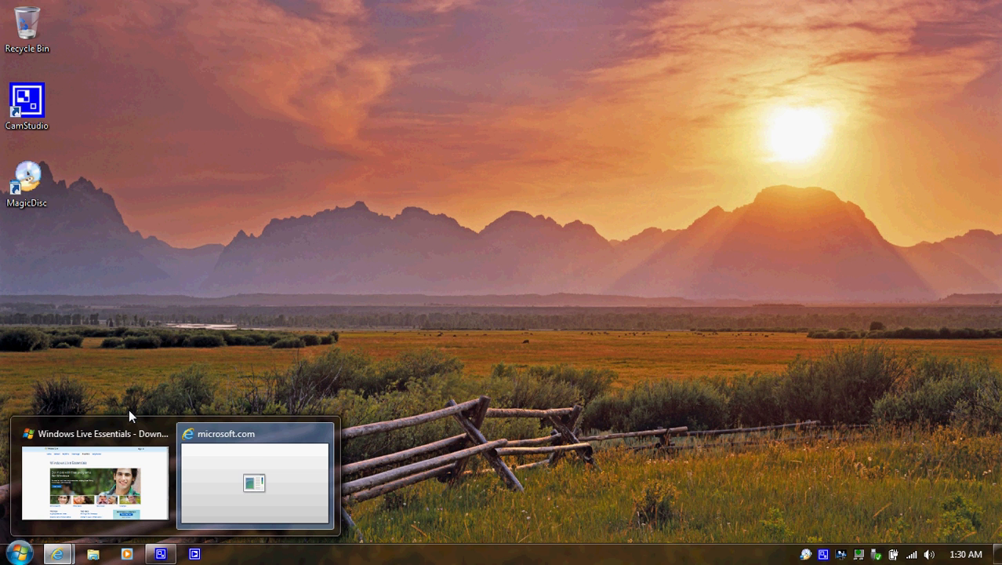
{"action": "left_click", "coordinate": [117, 439]}
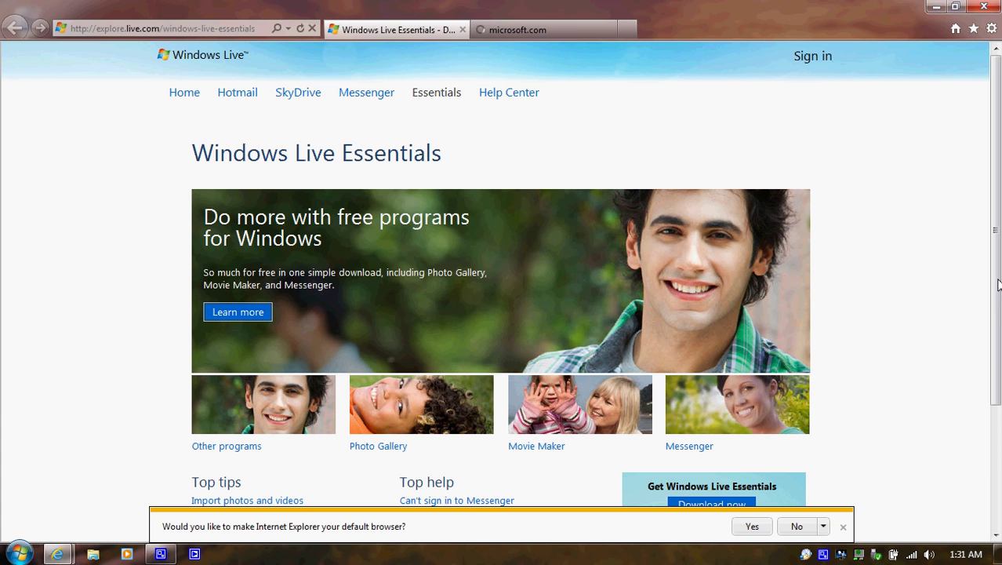
Download the Windows Live Essentials installer wlsetup-web.exe and save it to the computer
{"action": "scroll", "coordinate": [1000, 284], "scroll_direction": "down", "scroll_amount": 3}
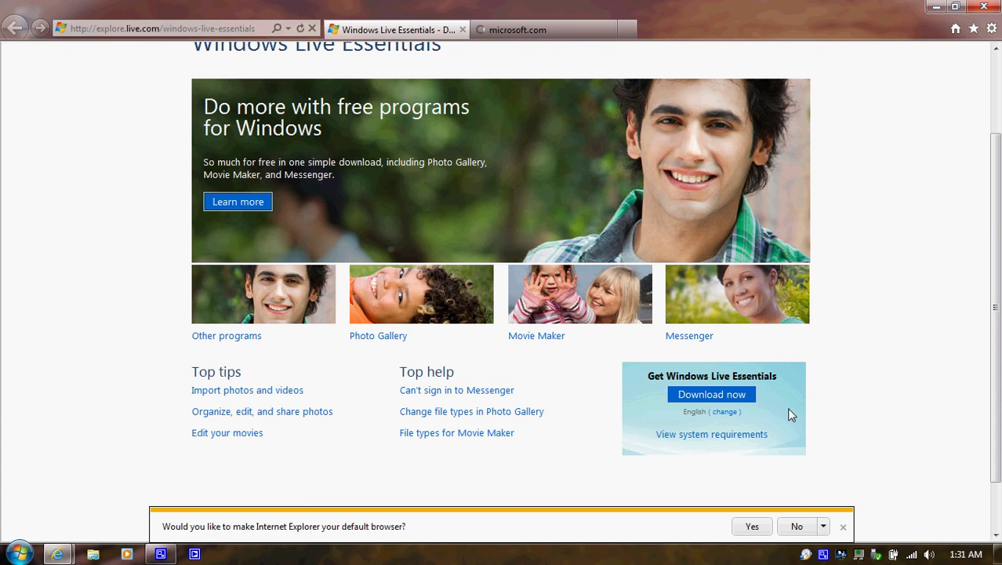
{"action": "left_click", "coordinate": [742, 401]}
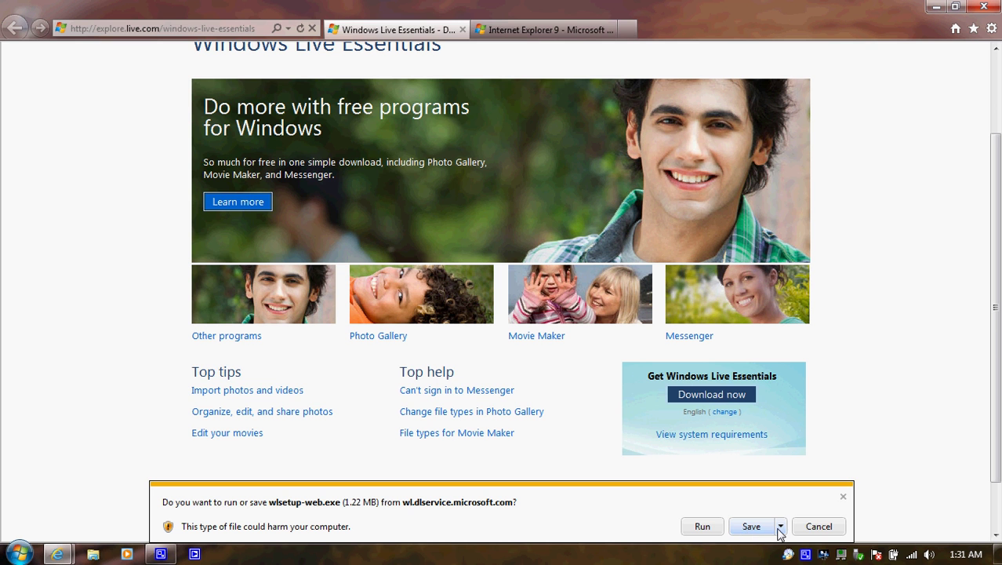
{"action": "left_click", "coordinate": [780, 528]}
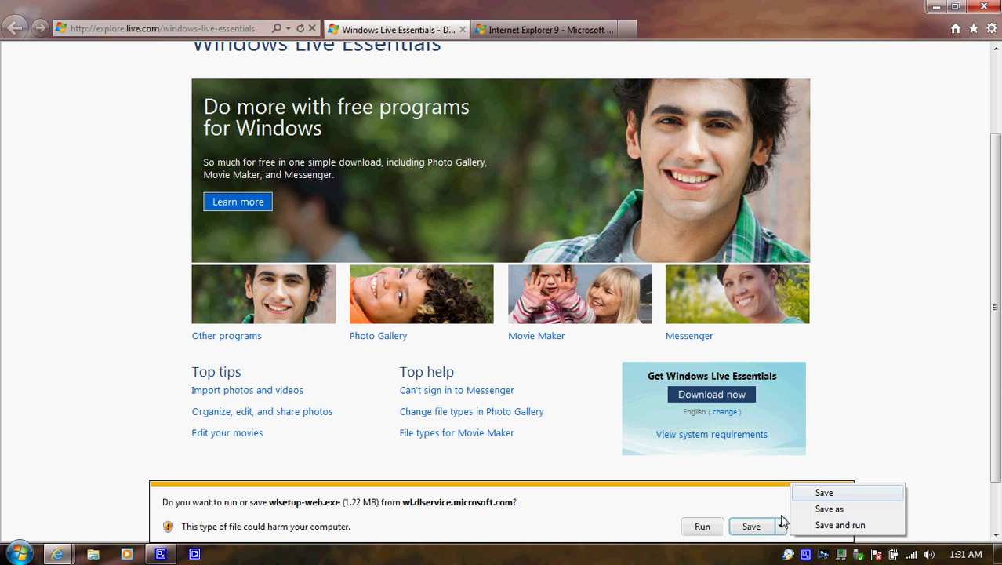
{"action": "left_click", "coordinate": [755, 530]}
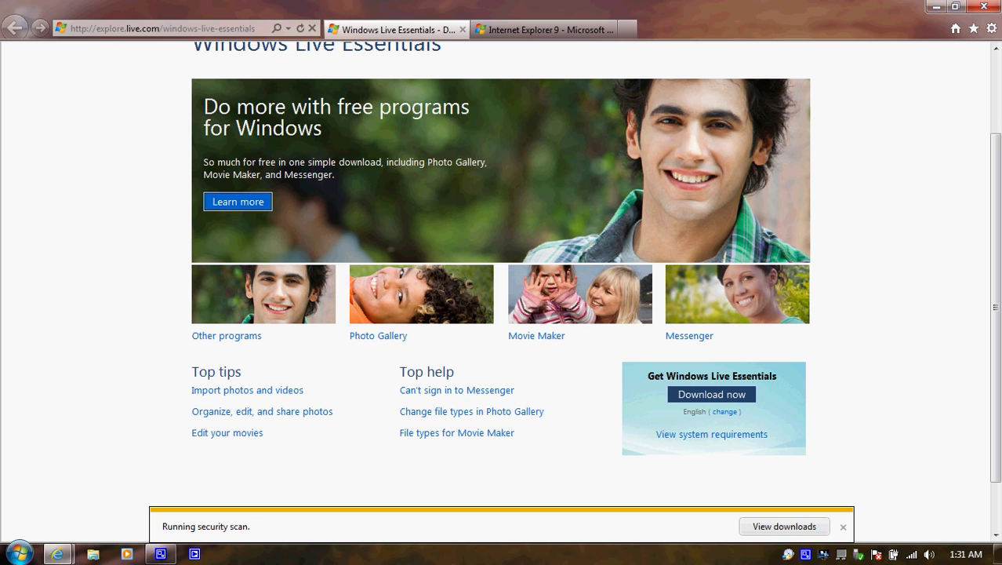
Run the downloaded wlsetup-web.exe installer
{"action": "left_click_drag", "start_coordinate": [997, 309], "coordinate": [997, 345]}
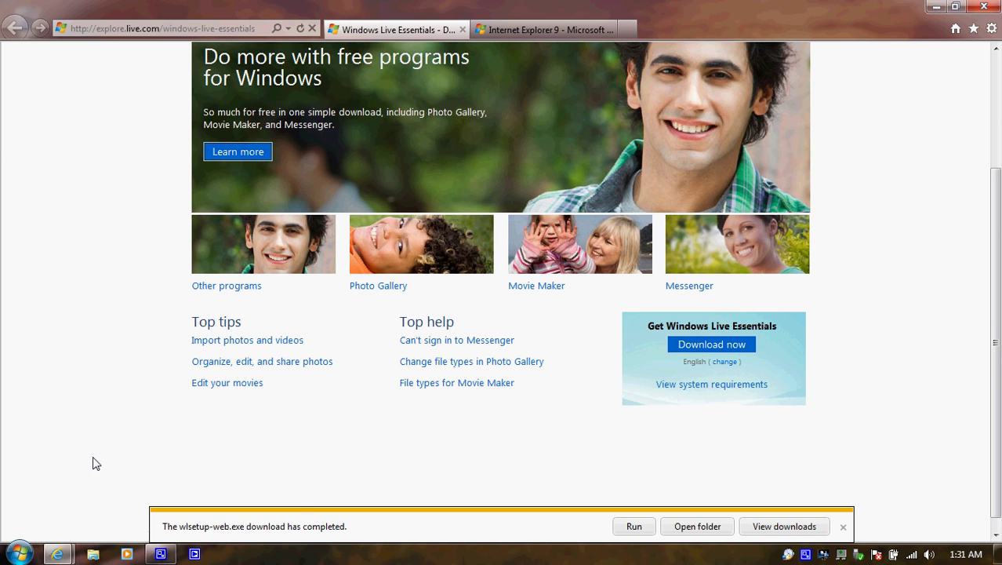
{"action": "left_click", "coordinate": [19, 555]}
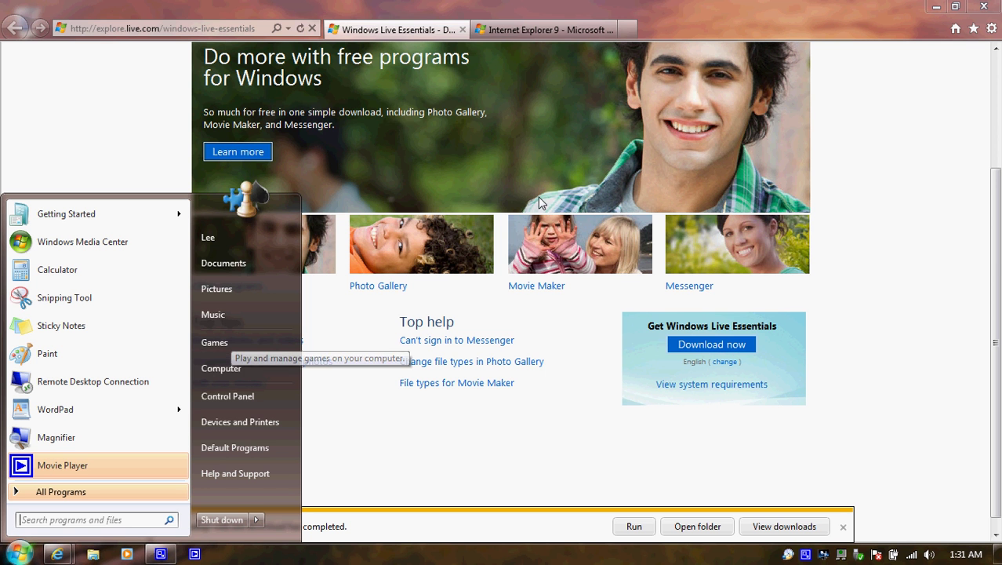
{"action": "left_click", "coordinate": [996, 255]}
{"action": "scroll", "coordinate": [996, 270], "scroll_direction": "down", "scroll_amount": 1}
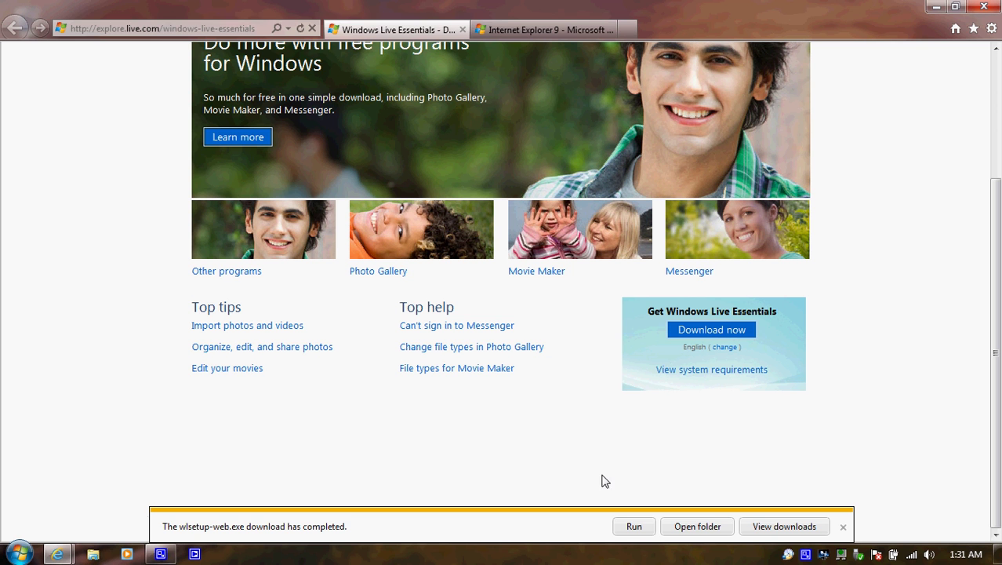
{"action": "left_click", "coordinate": [635, 526]}
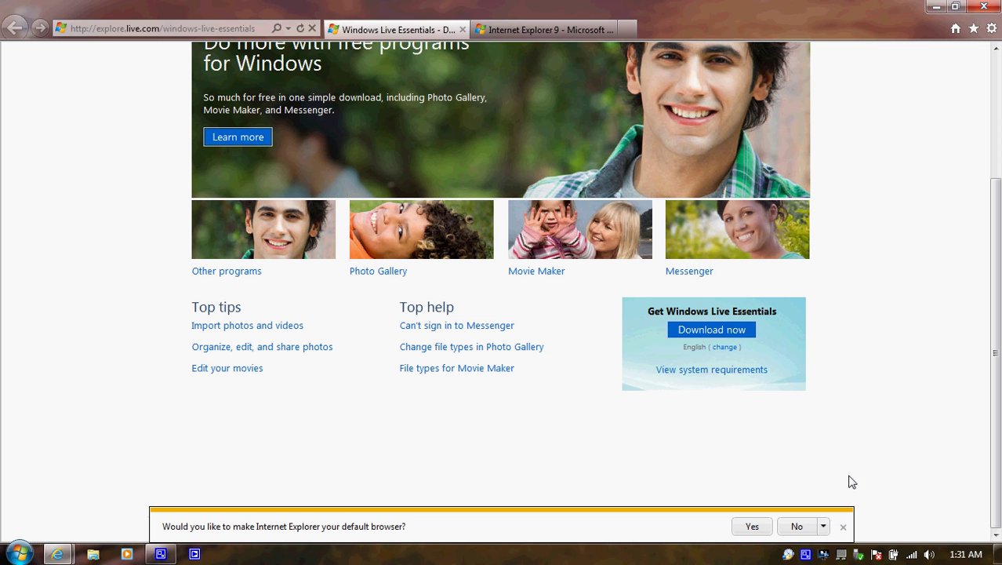
{"action": "right_click", "coordinate": [808, 555]}
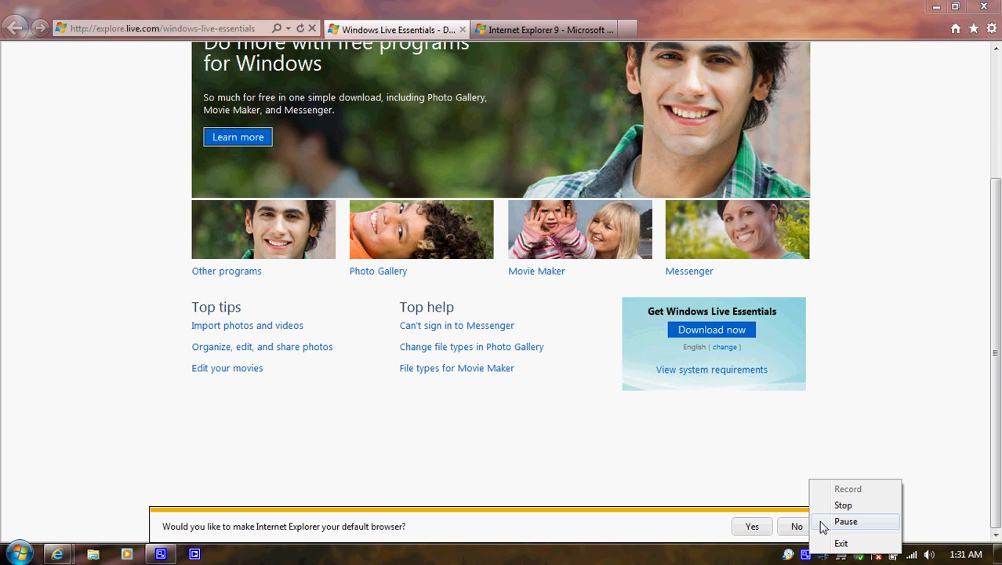
{"action": "left_click", "coordinate": [845, 521]}
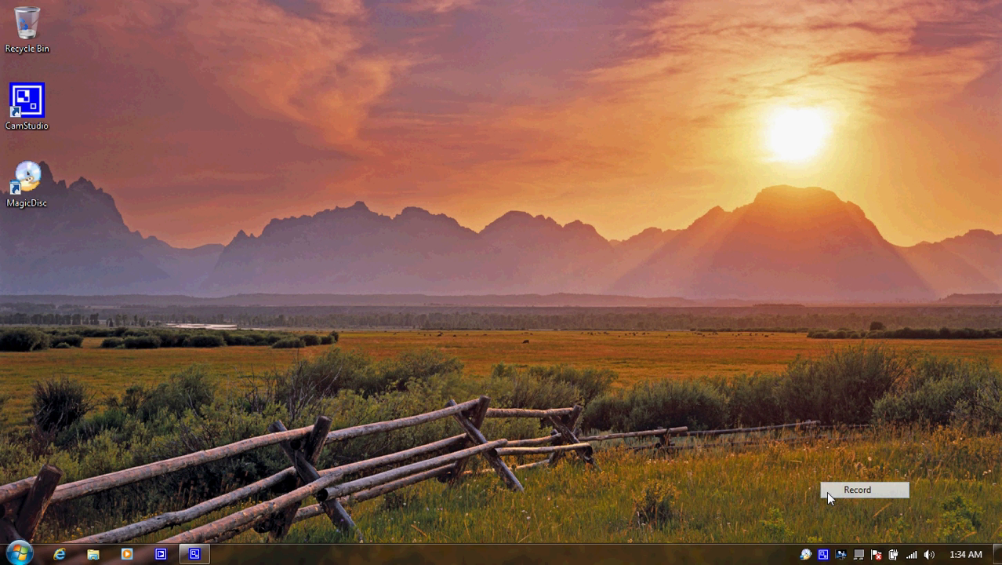
{"action": "left_click", "coordinate": [826, 491]}
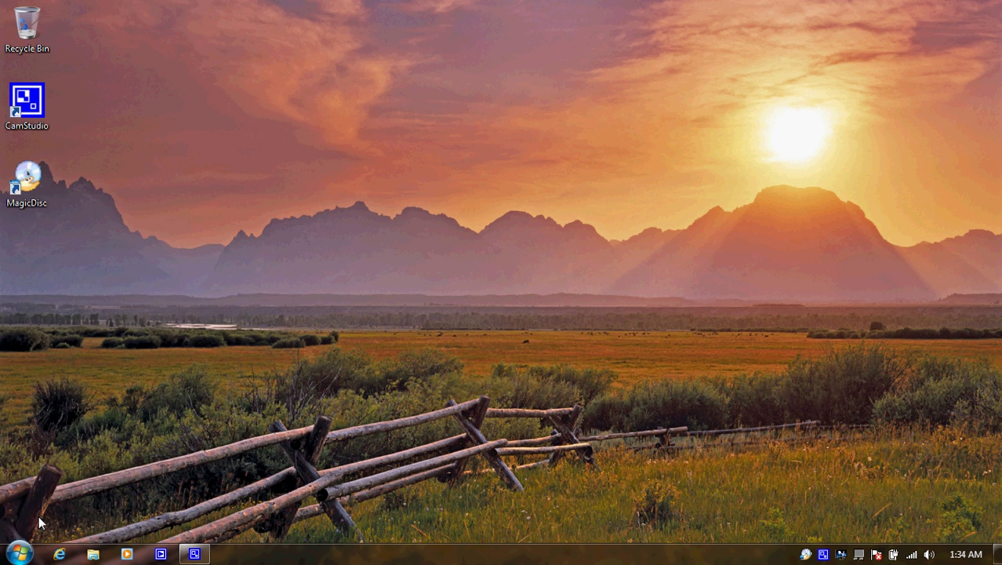
Open the Downloads folder inside the personal user folder
{"action": "left_click", "coordinate": [19, 554]}
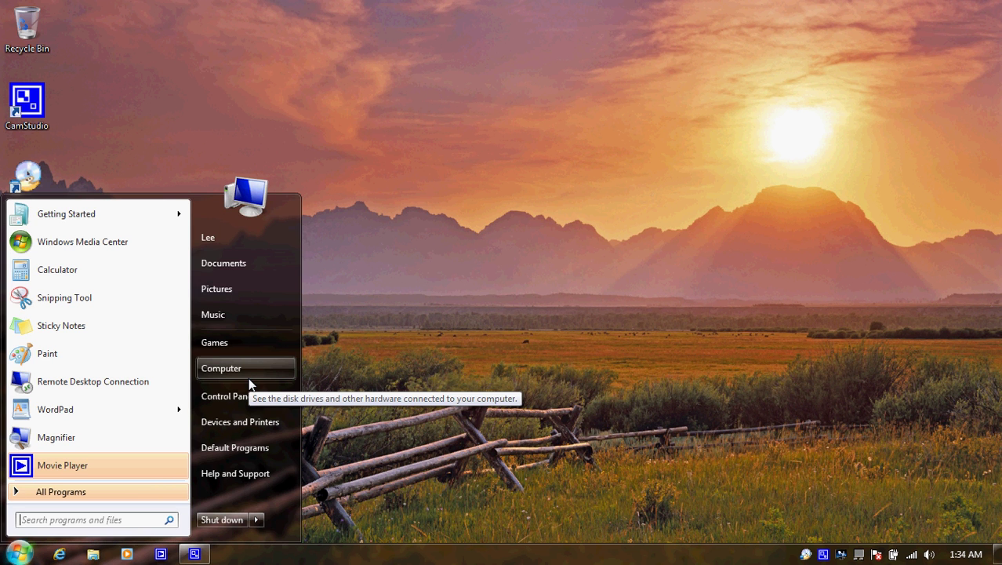
{"action": "left_click", "coordinate": [253, 238]}
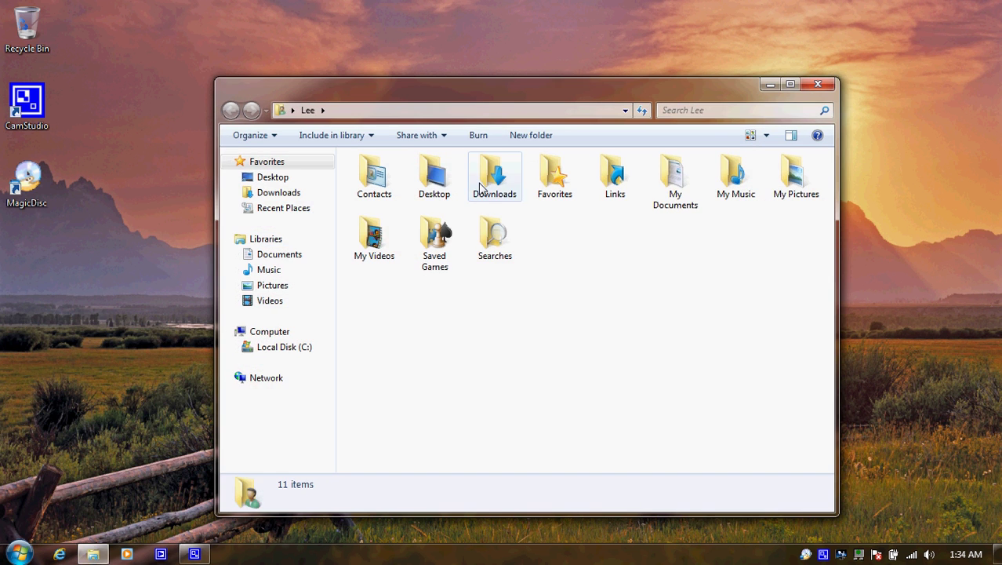
{"action": "left_click", "coordinate": [488, 174]}
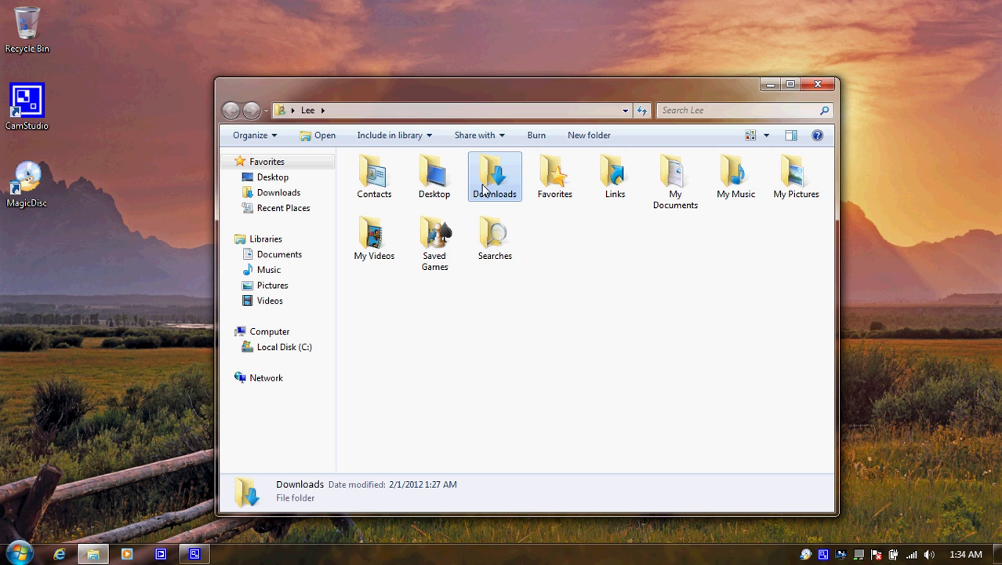
{"action": "double_click", "coordinate": [486, 177]}
Delete the "Remove WAT v2.2.5.2 - Windows 7 Activation" folder from Downloads, moving it to the Recycle Bin
{"action": "left_click", "coordinate": [486, 180]}
{"action": "right_click", "coordinate": [485, 180]}
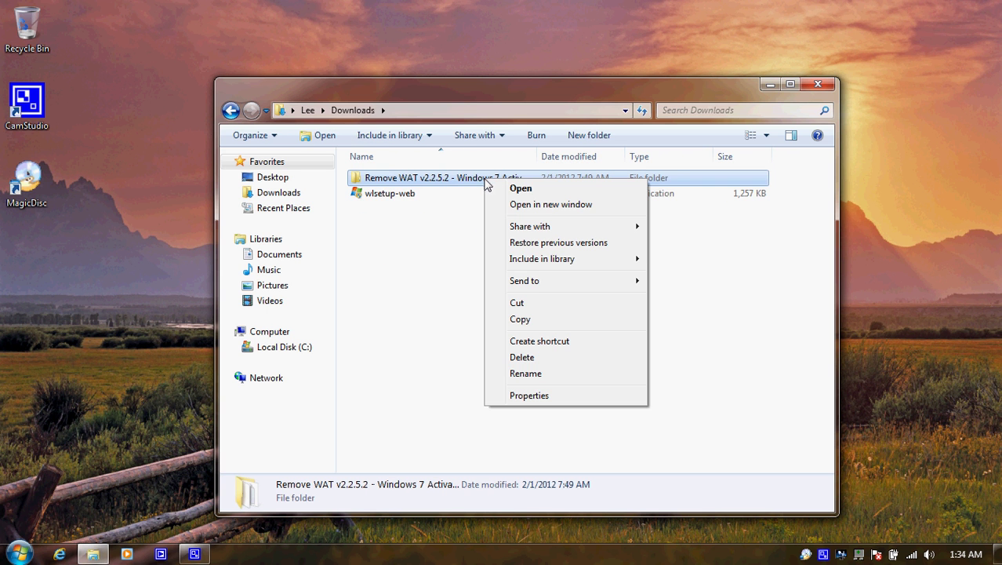
{"action": "left_click", "coordinate": [498, 357]}
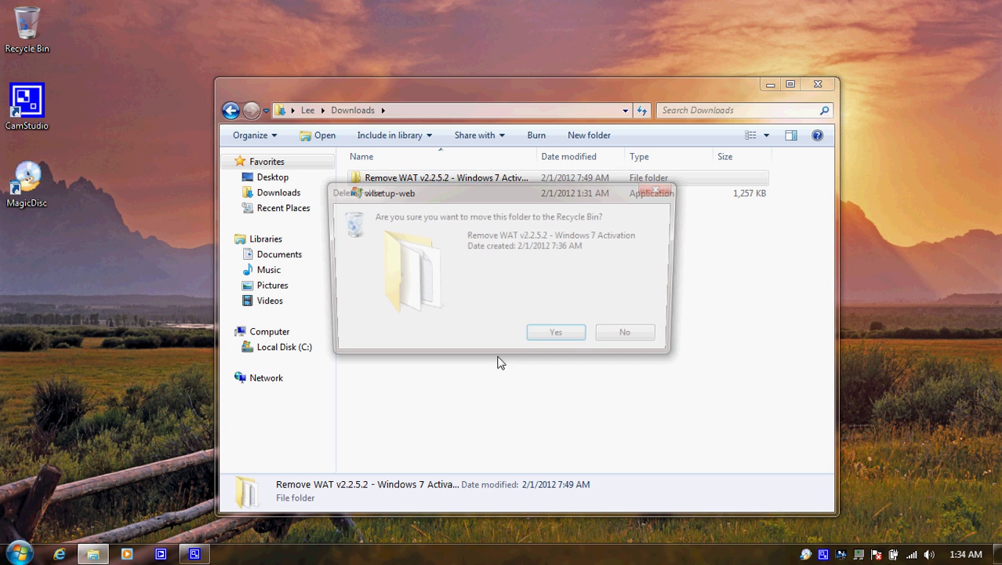
{"action": "left_click", "coordinate": [549, 339]}
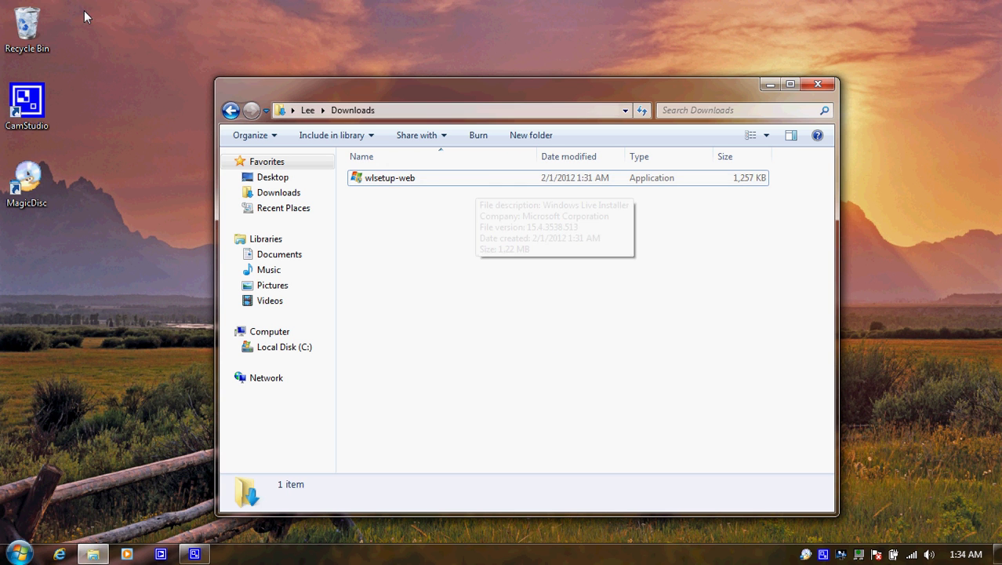
Empty the Recycle Bin and confirm the permanent deletion
{"action": "right_click", "coordinate": [29, 26]}
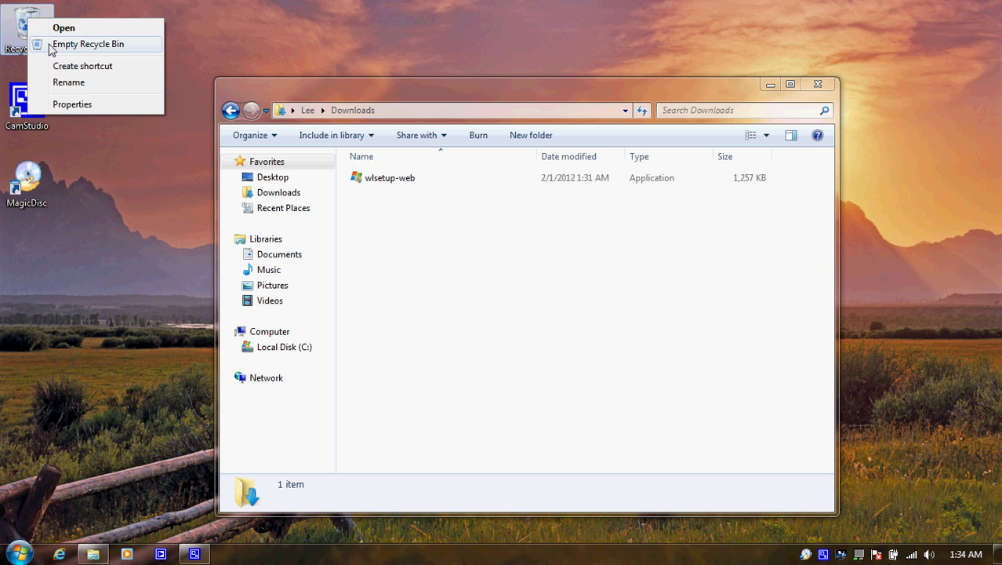
{"action": "left_click", "coordinate": [115, 43]}
{"action": "left_click", "coordinate": [545, 339]}
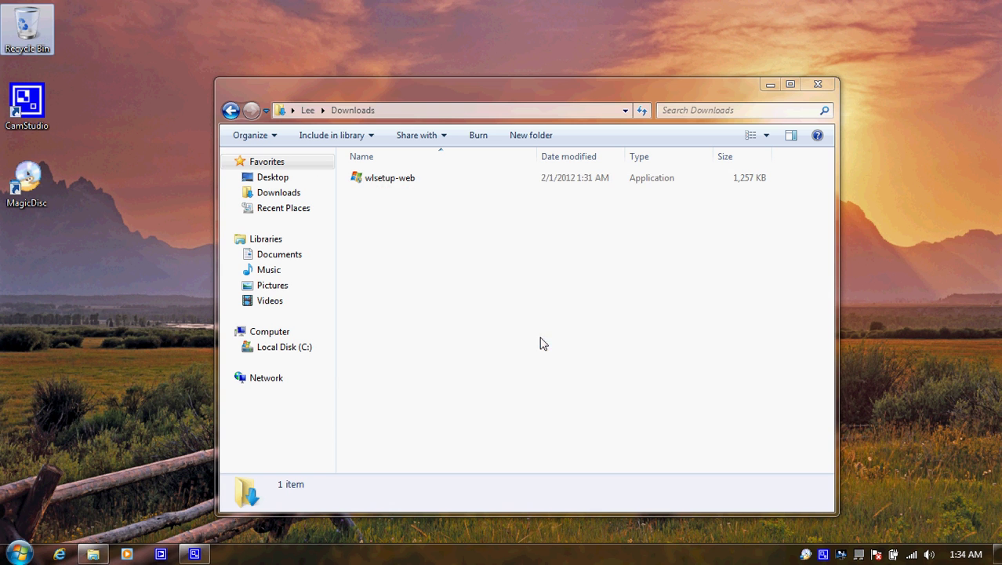
Launch wlsetup-web from the Downloads folder to install Windows Live Essentials
{"action": "left_click", "coordinate": [395, 180]}
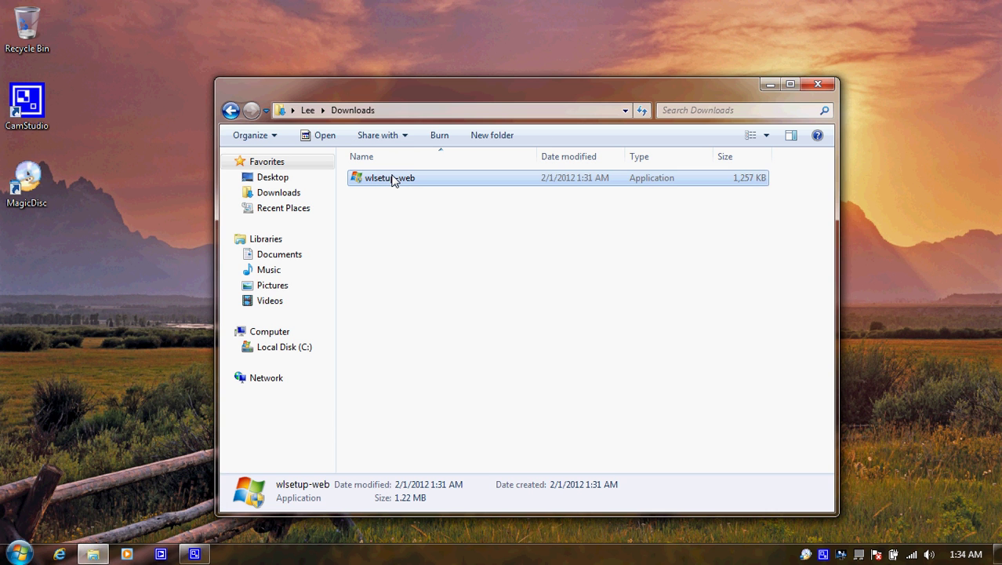
{"action": "double_click", "coordinate": [395, 180]}
Search the Start menu for "defe" and start the scan for spyware and other potentially unwanted software
{"action": "left_click", "coordinate": [18, 554]}
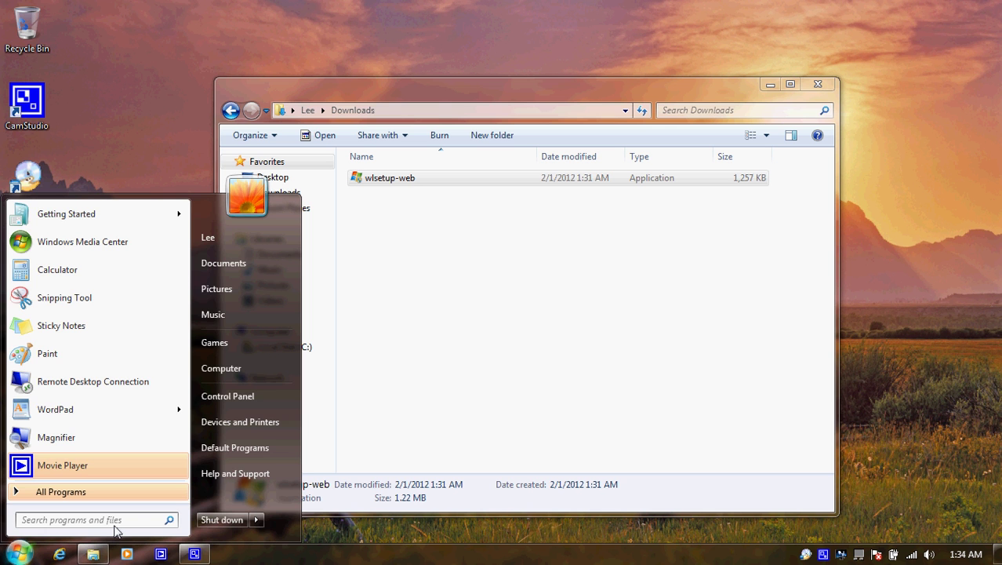
{"action": "type", "text": "d"}
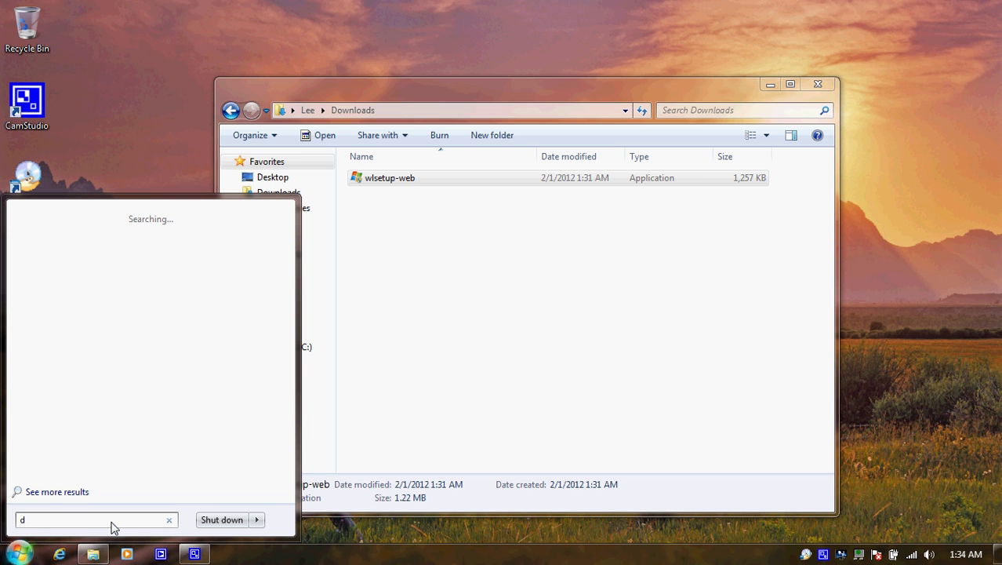
{"action": "type", "text": "efe"}
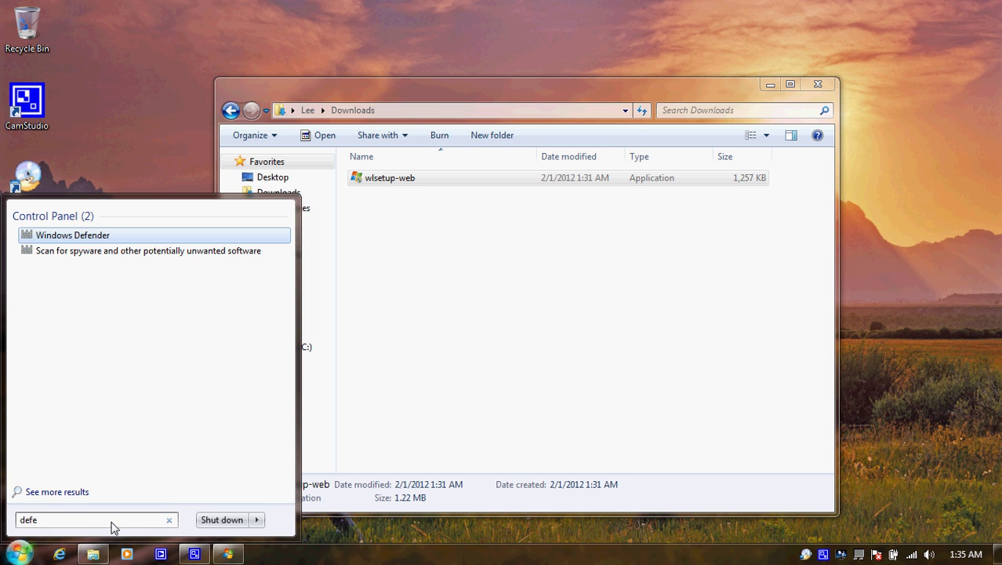
{"action": "left_click", "coordinate": [78, 251]}
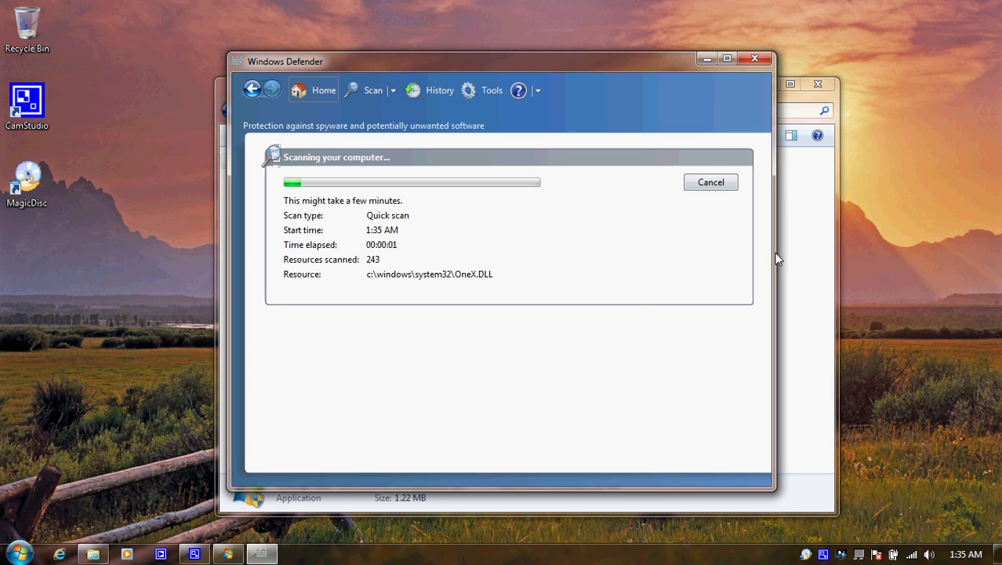
Close the Downloads folder window and reposition the Windows Defender window on the desktop
{"action": "left_click", "coordinate": [778, 259]}
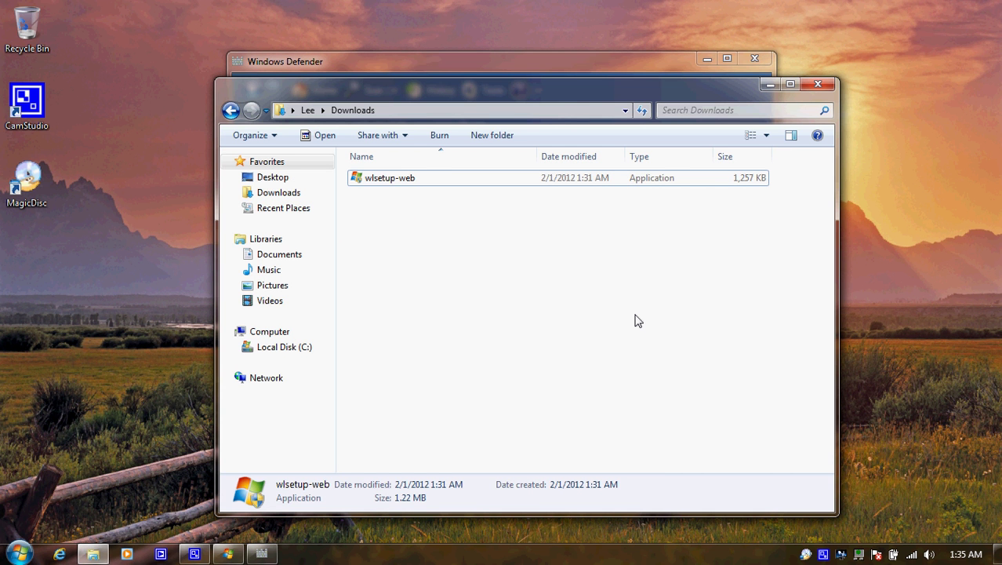
{"action": "left_click", "coordinate": [818, 84]}
{"action": "left_click_drag", "start_coordinate": [587, 69], "coordinate": [713, 298]}
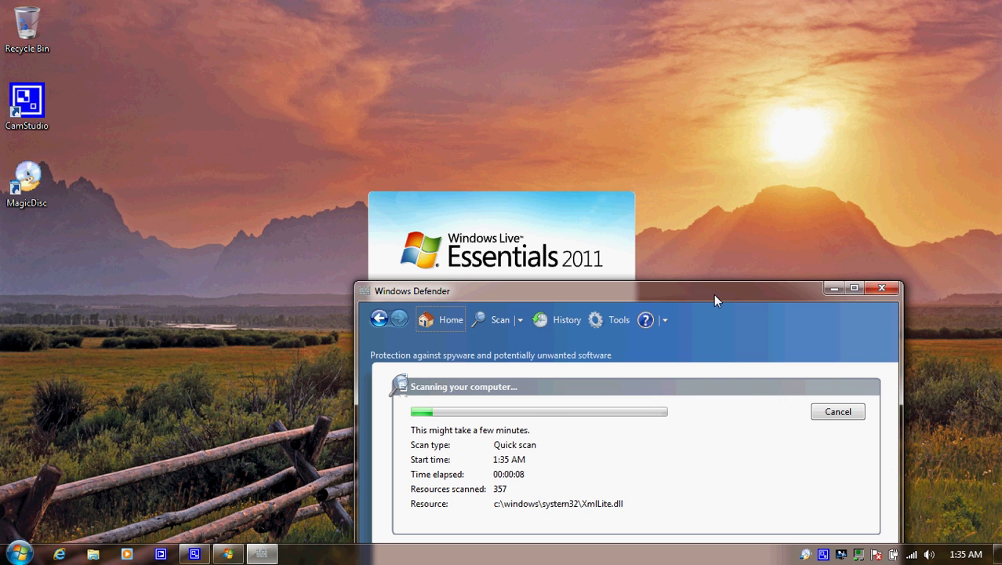
{"action": "left_click_drag", "start_coordinate": [715, 295], "coordinate": [685, 148]}
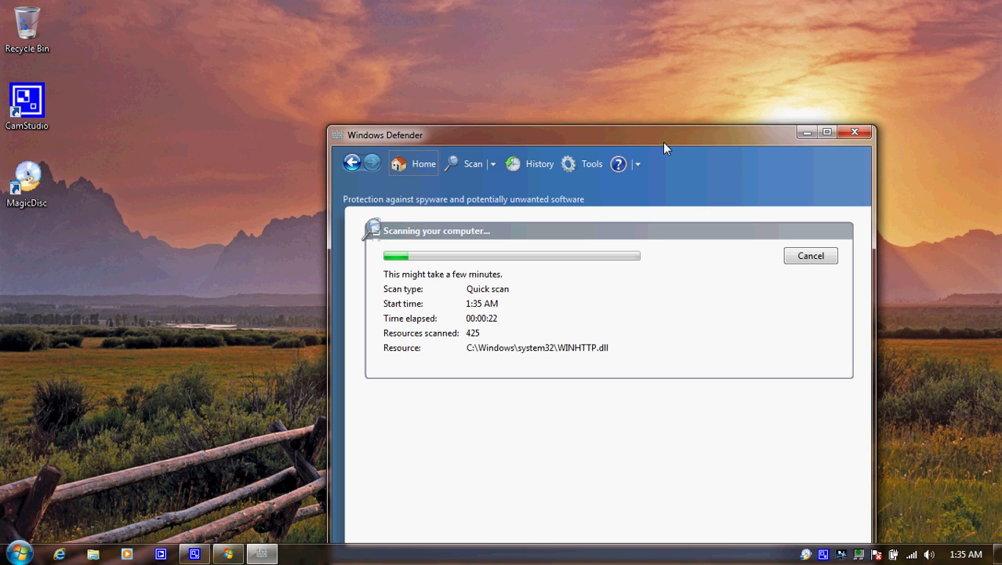
{"action": "right_click", "coordinate": [824, 554]}
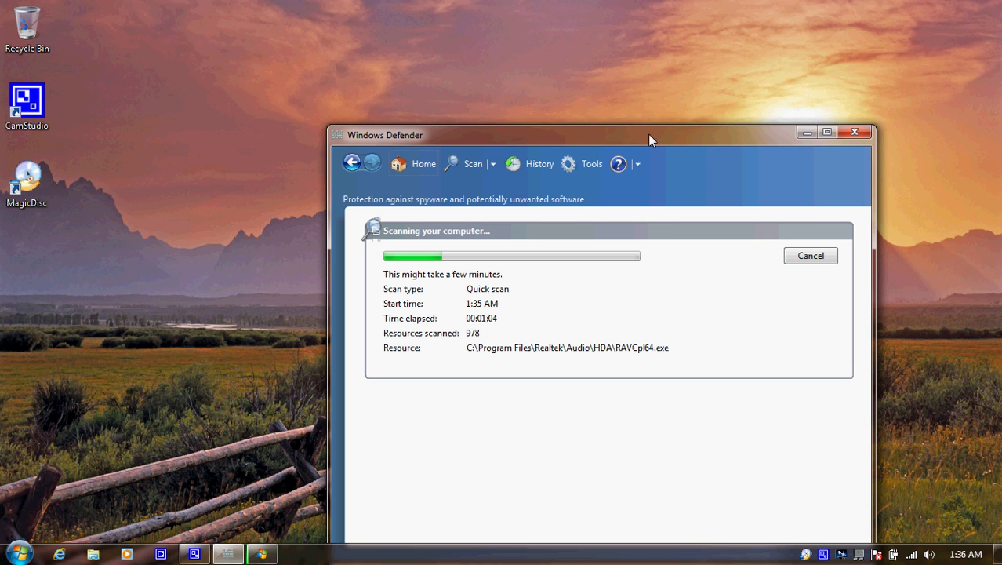
{"action": "right_click", "coordinate": [823, 554]}
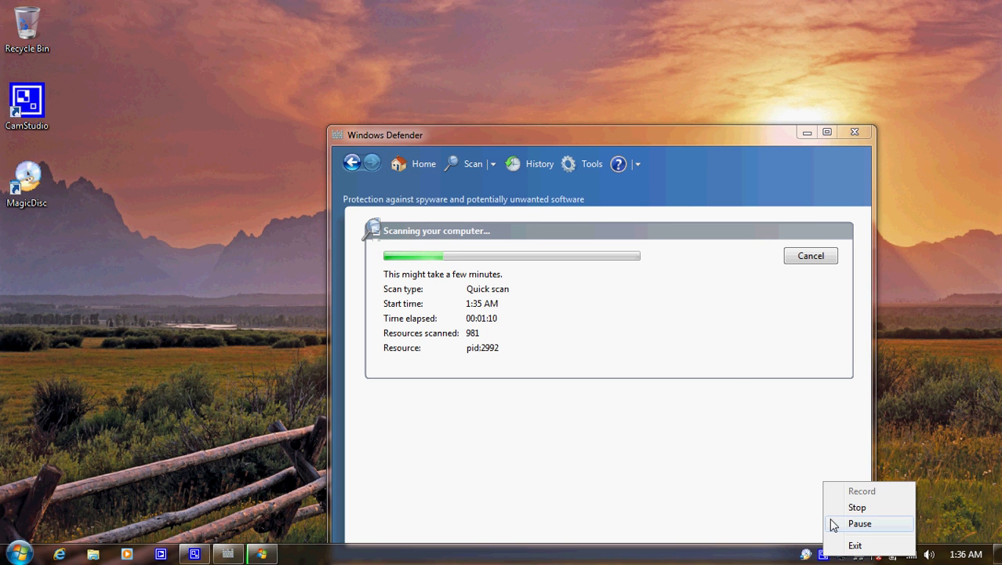
{"action": "left_click", "coordinate": [834, 523]}
{"action": "left_click", "coordinate": [846, 490]}
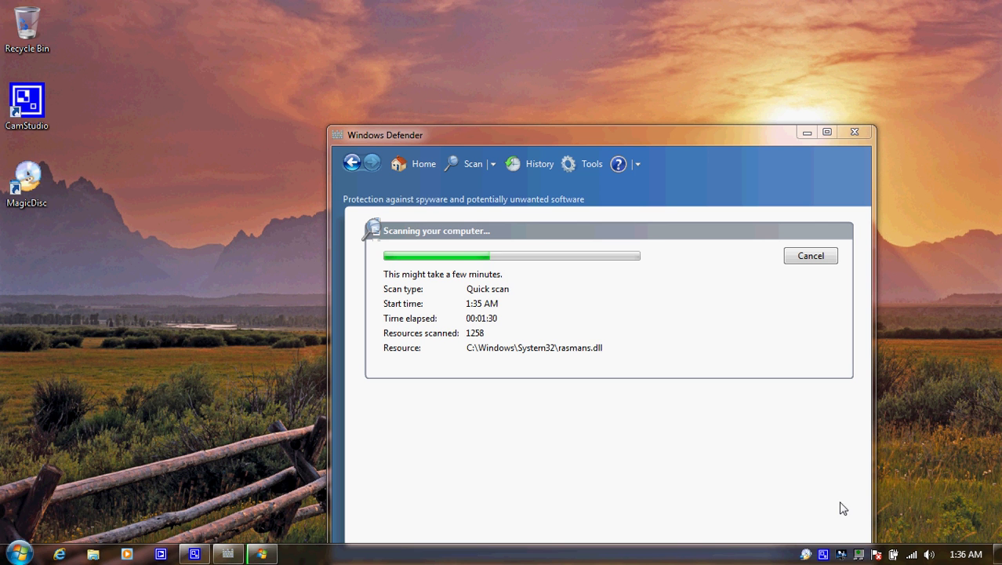
{"action": "left_click", "coordinate": [841, 493]}
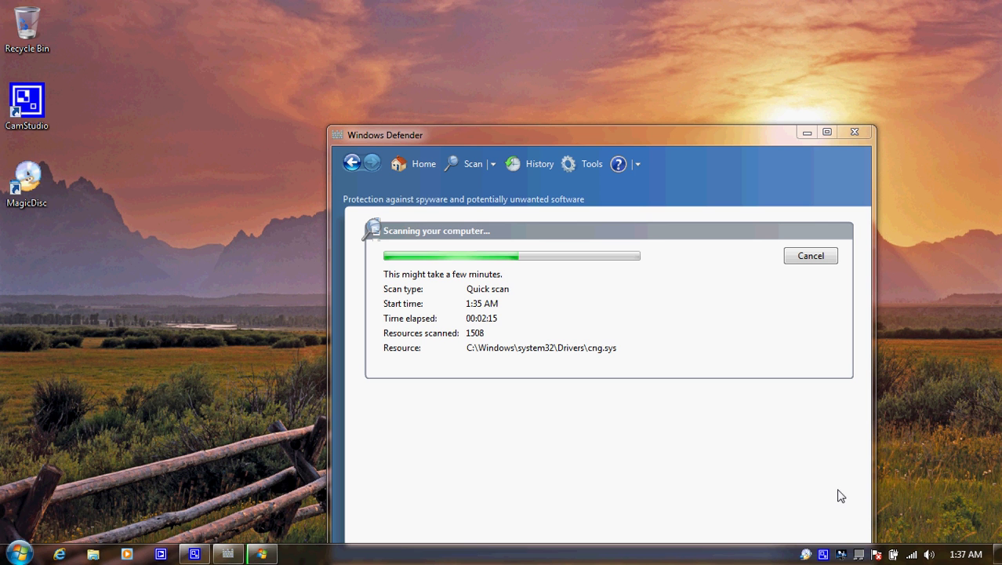
{"action": "right_click", "coordinate": [823, 553]}
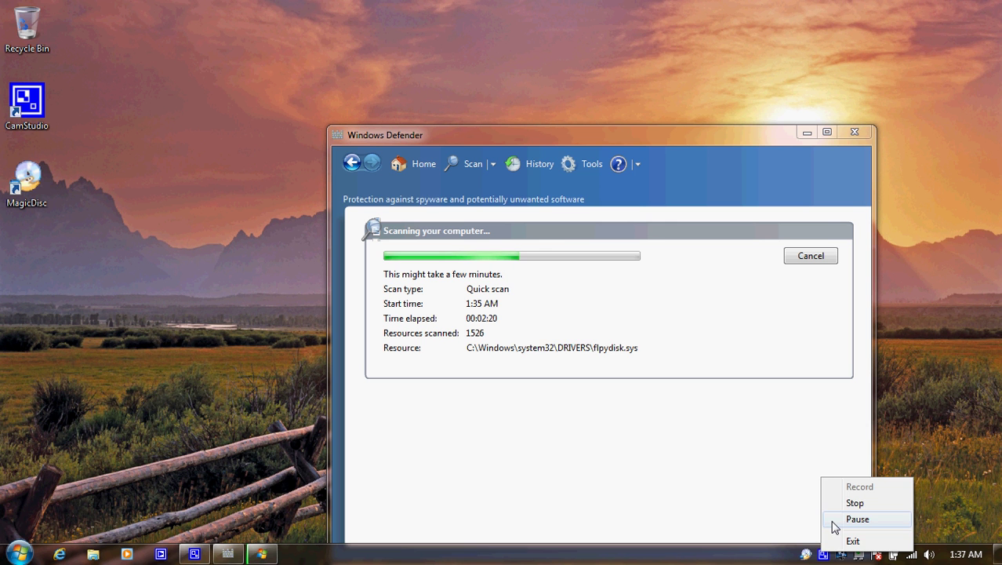
{"action": "left_click", "coordinate": [857, 520]}
{"action": "right_click", "coordinate": [823, 553]}
{"action": "left_click", "coordinate": [859, 484]}
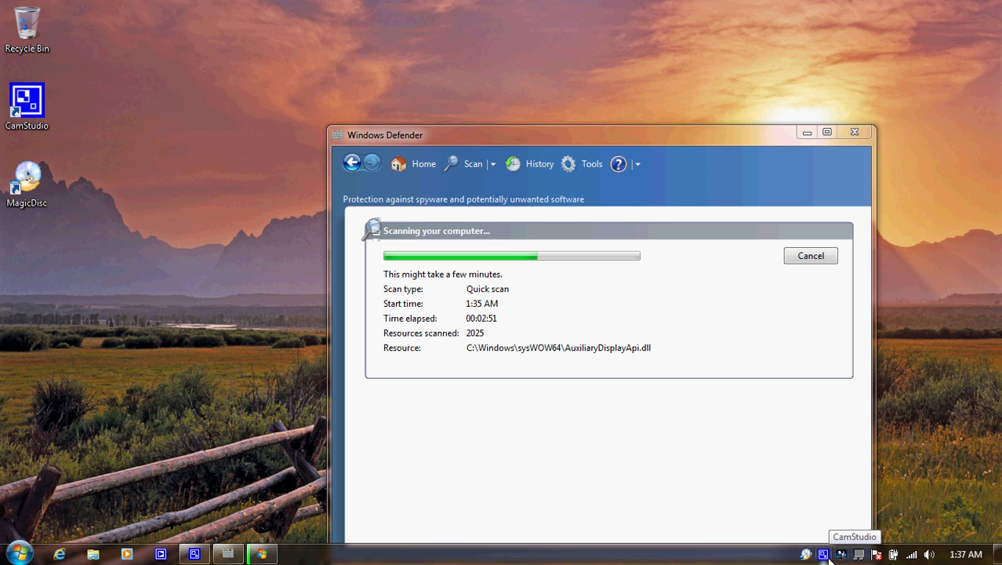
{"action": "right_click", "coordinate": [824, 555]}
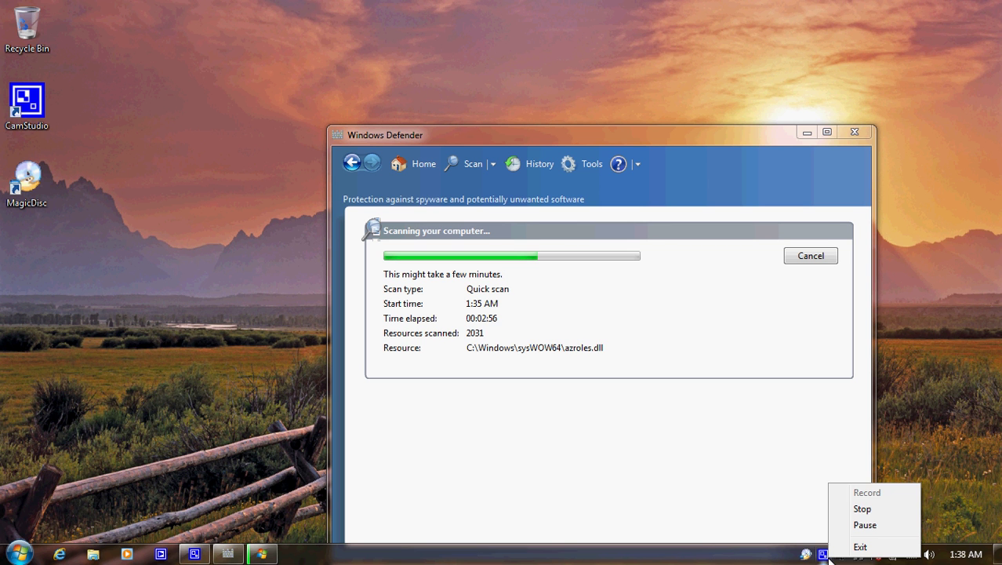
{"action": "left_click", "coordinate": [863, 525]}
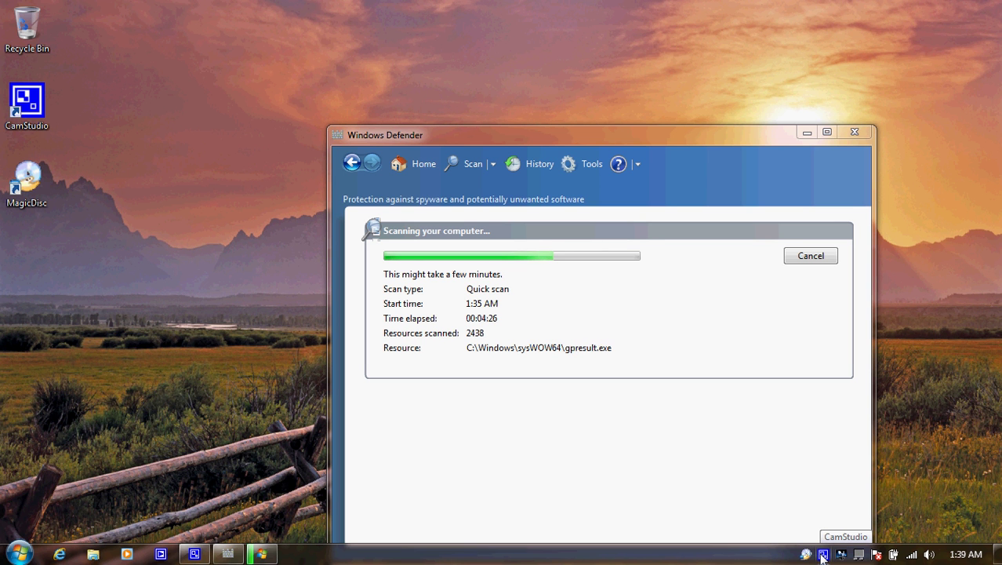
{"action": "right_click", "coordinate": [823, 552]}
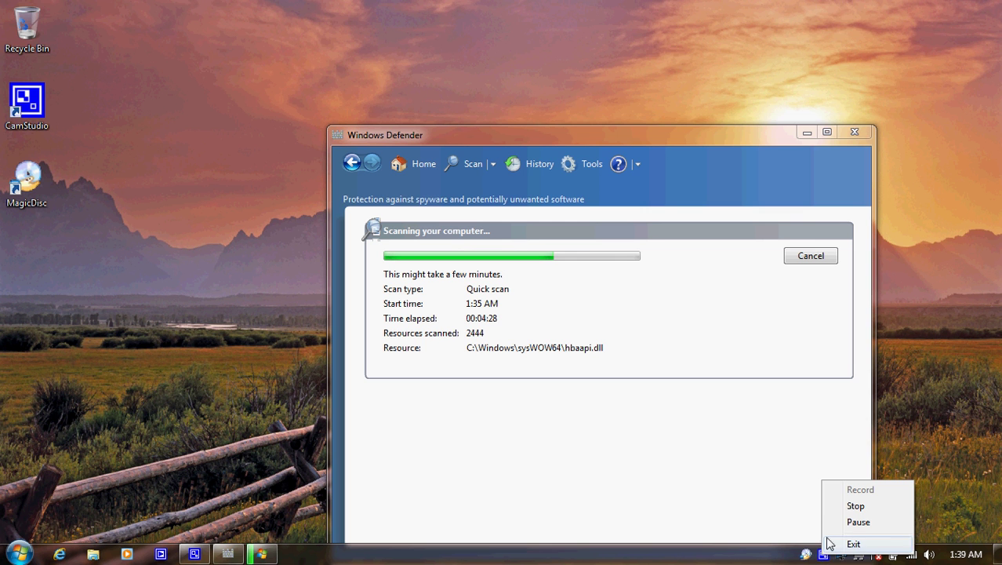
{"action": "left_click", "coordinate": [855, 522]}
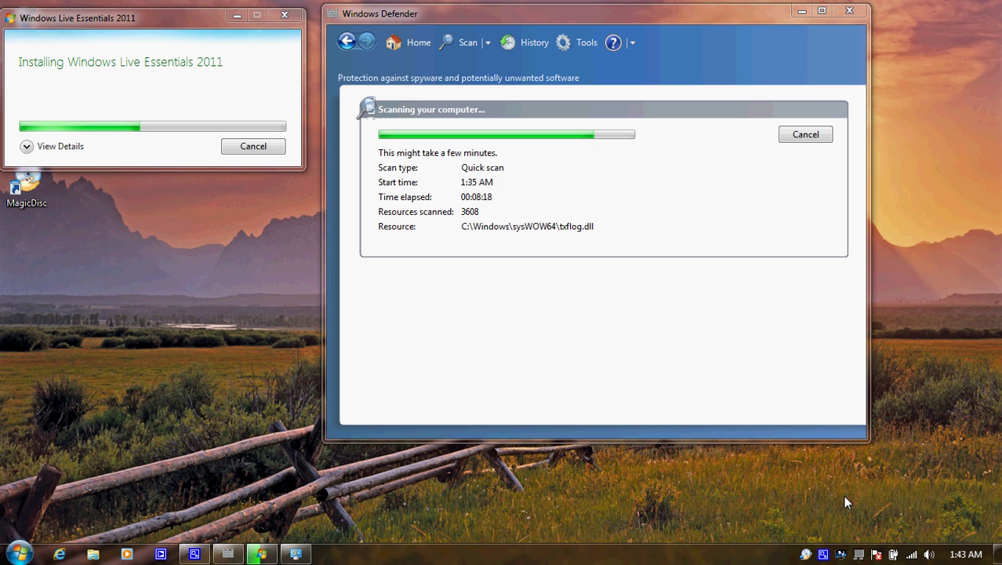
{"action": "right_click", "coordinate": [825, 555]}
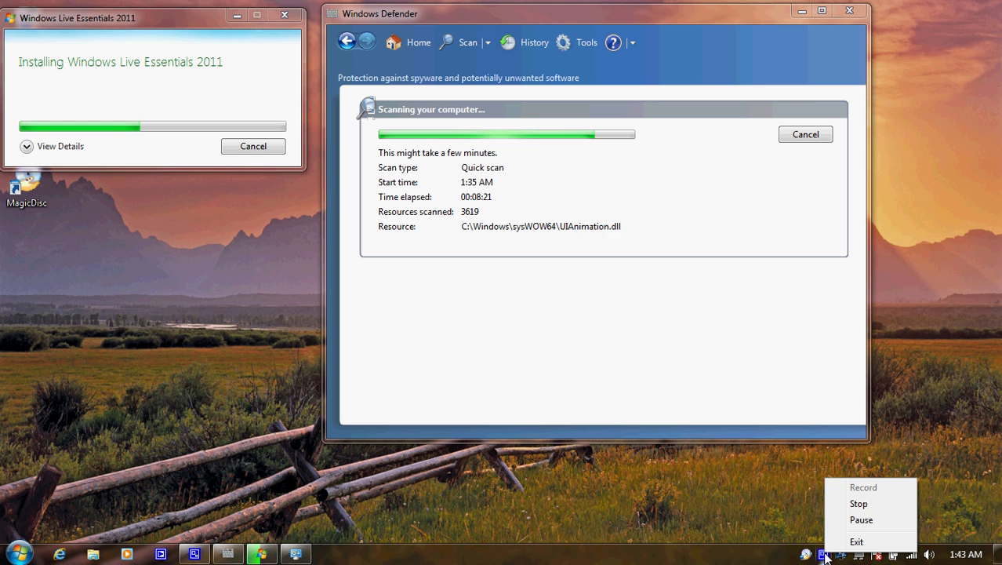
{"action": "left_click", "coordinate": [860, 520]}
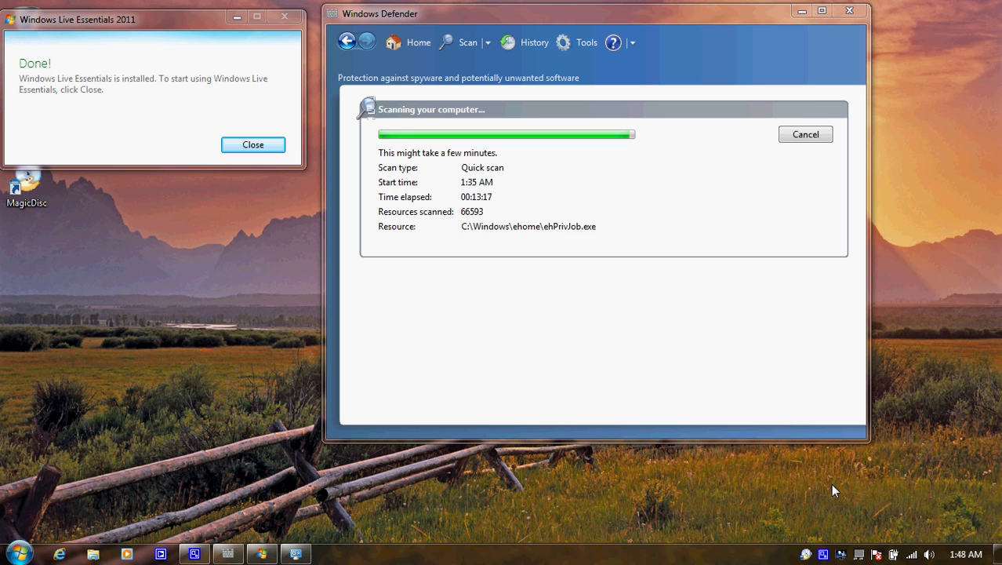
Close the finished Windows Live Essentials 2011 installer
{"action": "left_click", "coordinate": [274, 149]}
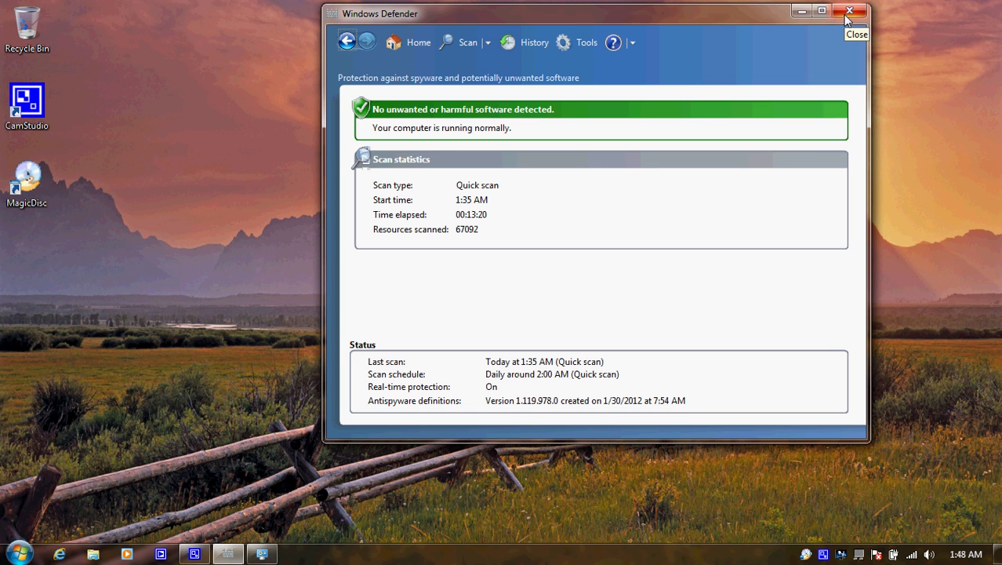
Start another quick scan in Windows Defender and cancel it
{"action": "left_click", "coordinate": [471, 47]}
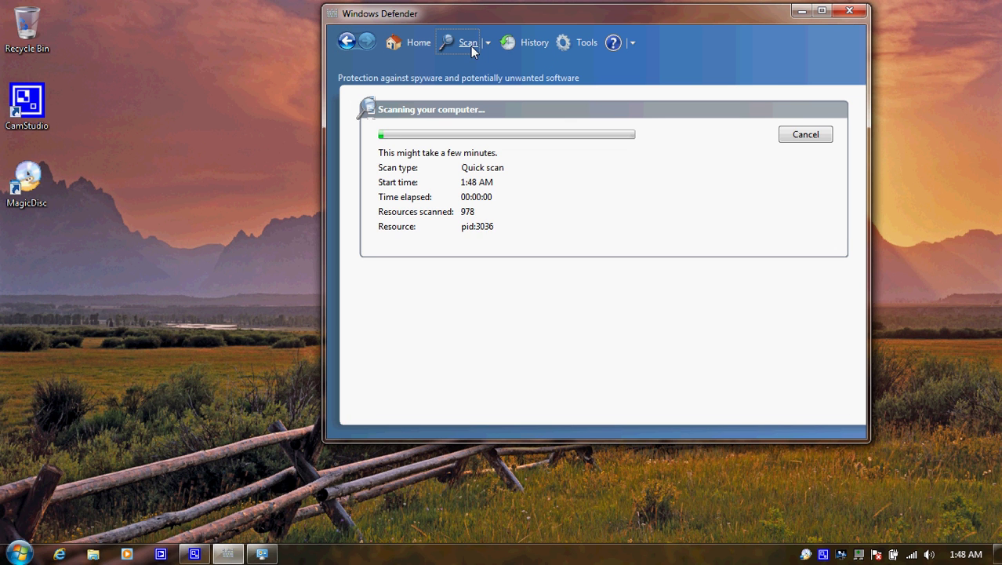
{"action": "left_click", "coordinate": [800, 136]}
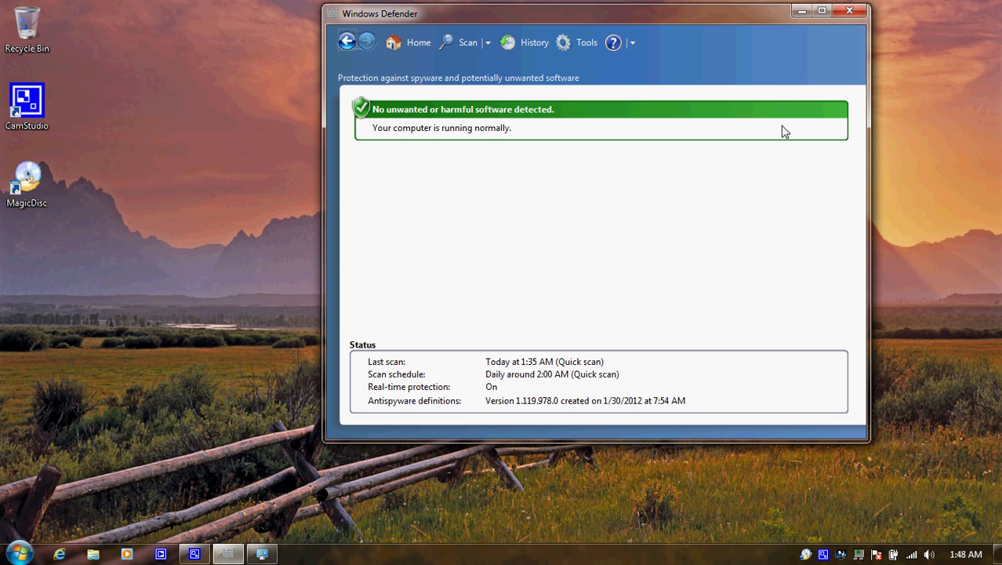
Set Windows Defender's automatic scan type to Full scan, save the options and close the program
{"action": "left_click", "coordinate": [581, 43]}
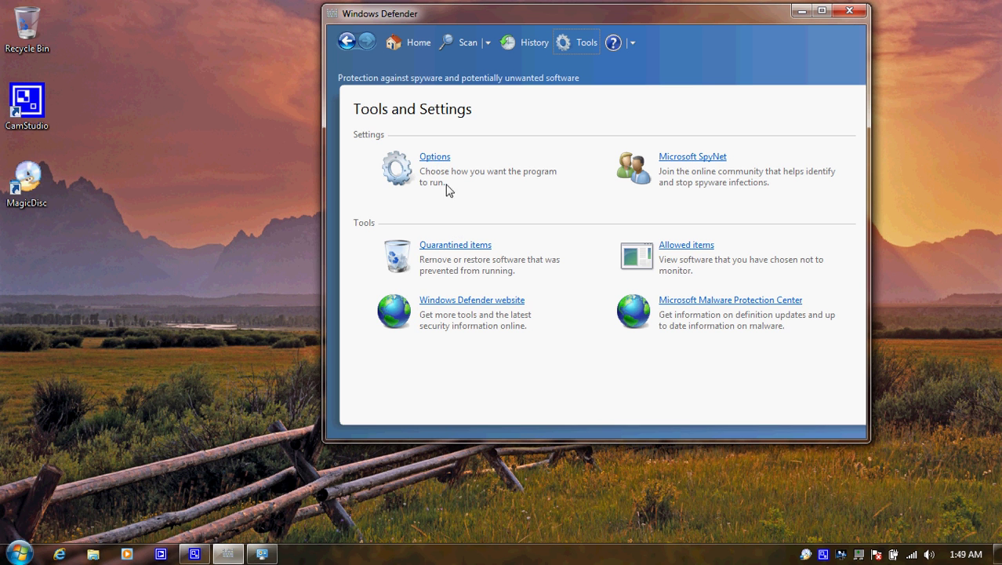
{"action": "left_click", "coordinate": [436, 157]}
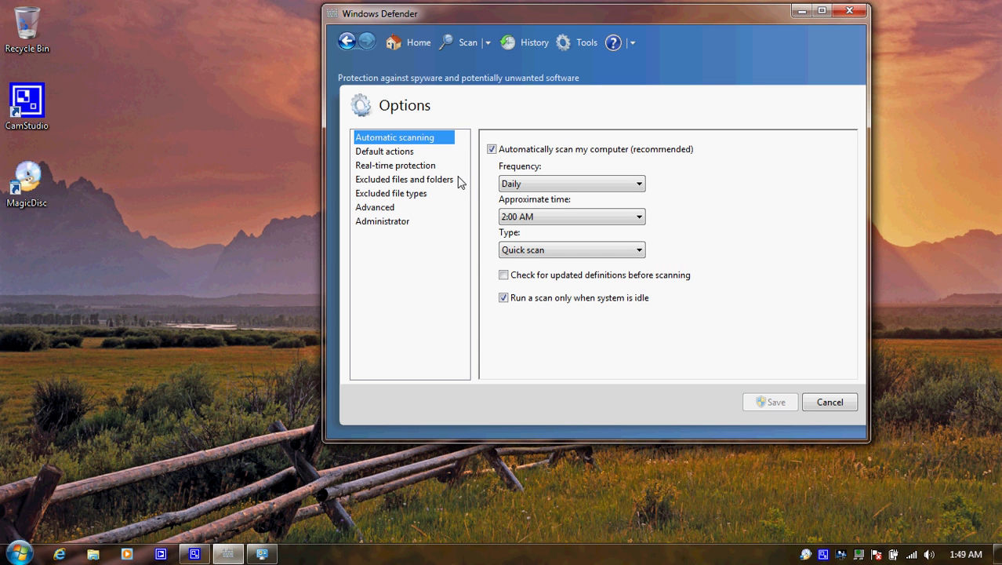
{"action": "left_click", "coordinate": [639, 251]}
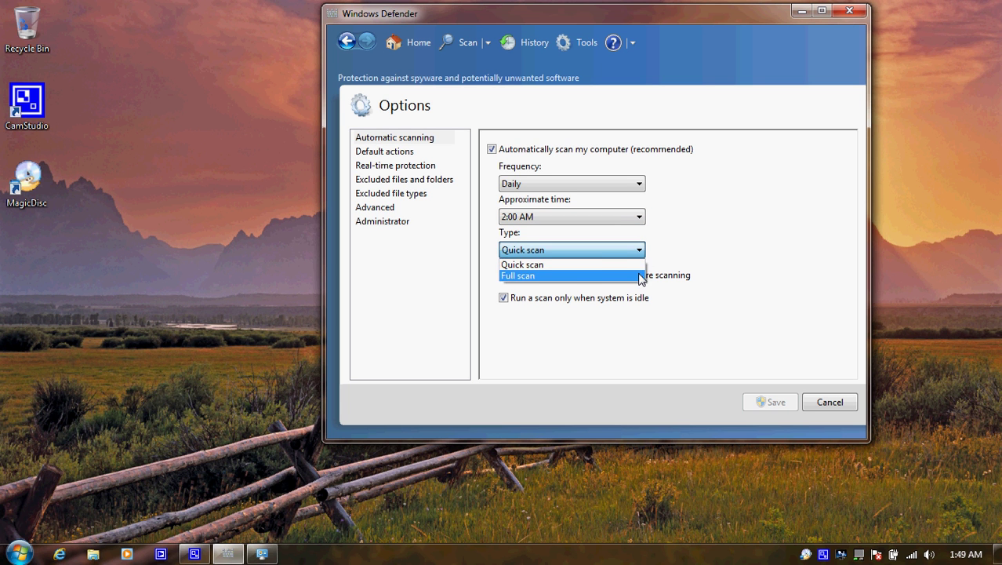
{"action": "left_click", "coordinate": [642, 276]}
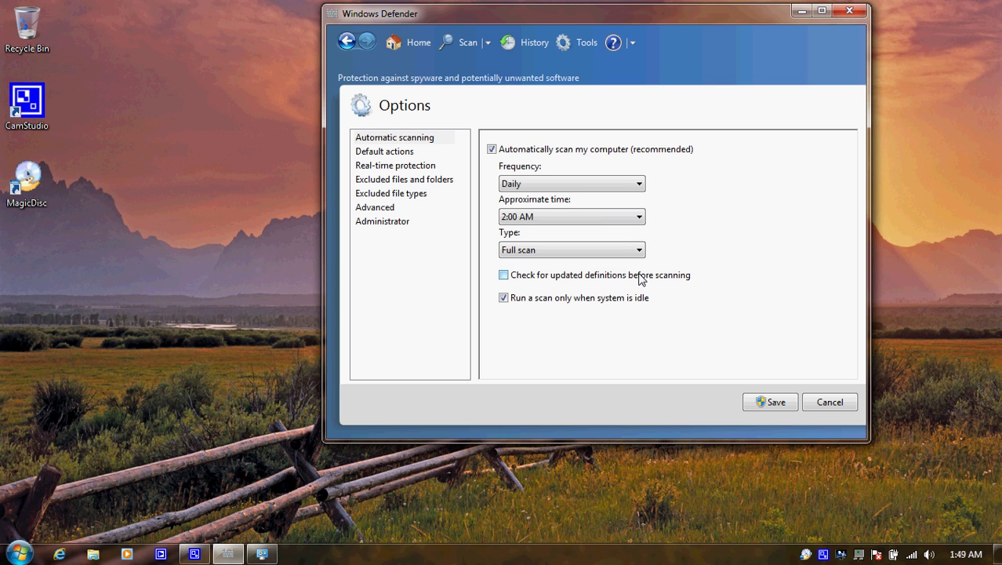
{"action": "left_click", "coordinate": [769, 414]}
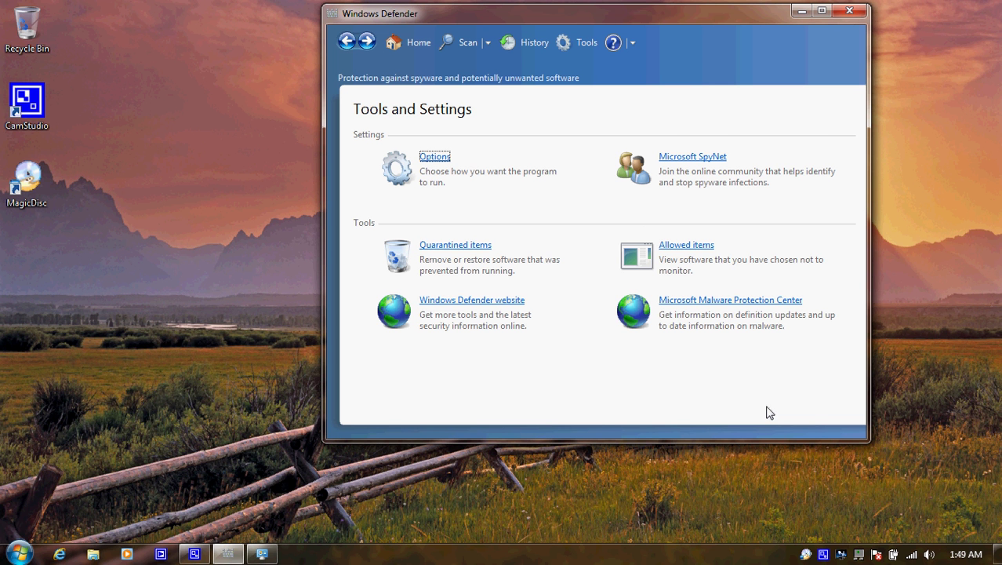
{"action": "left_click", "coordinate": [847, 13]}
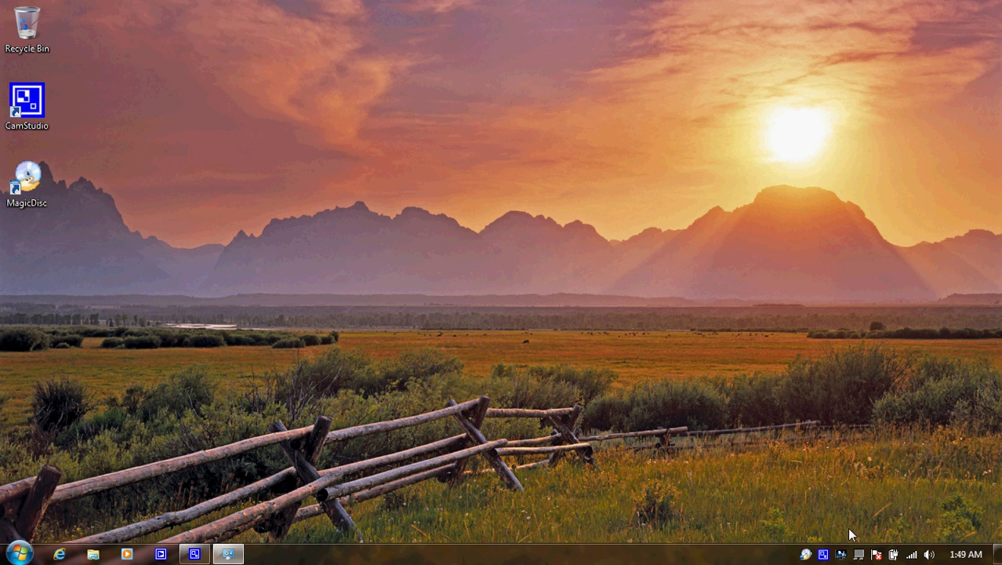
{"action": "right_click", "coordinate": [823, 554]}
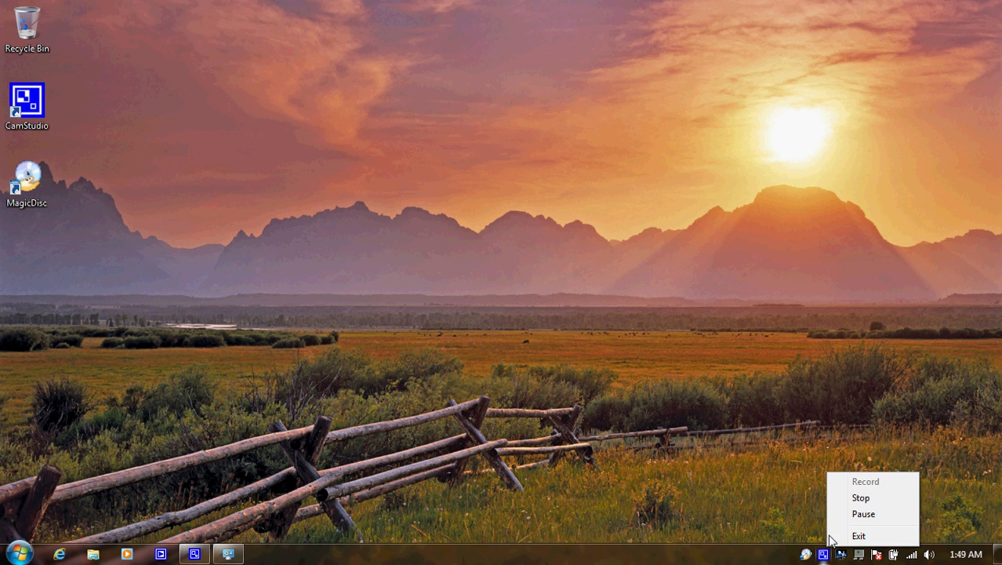